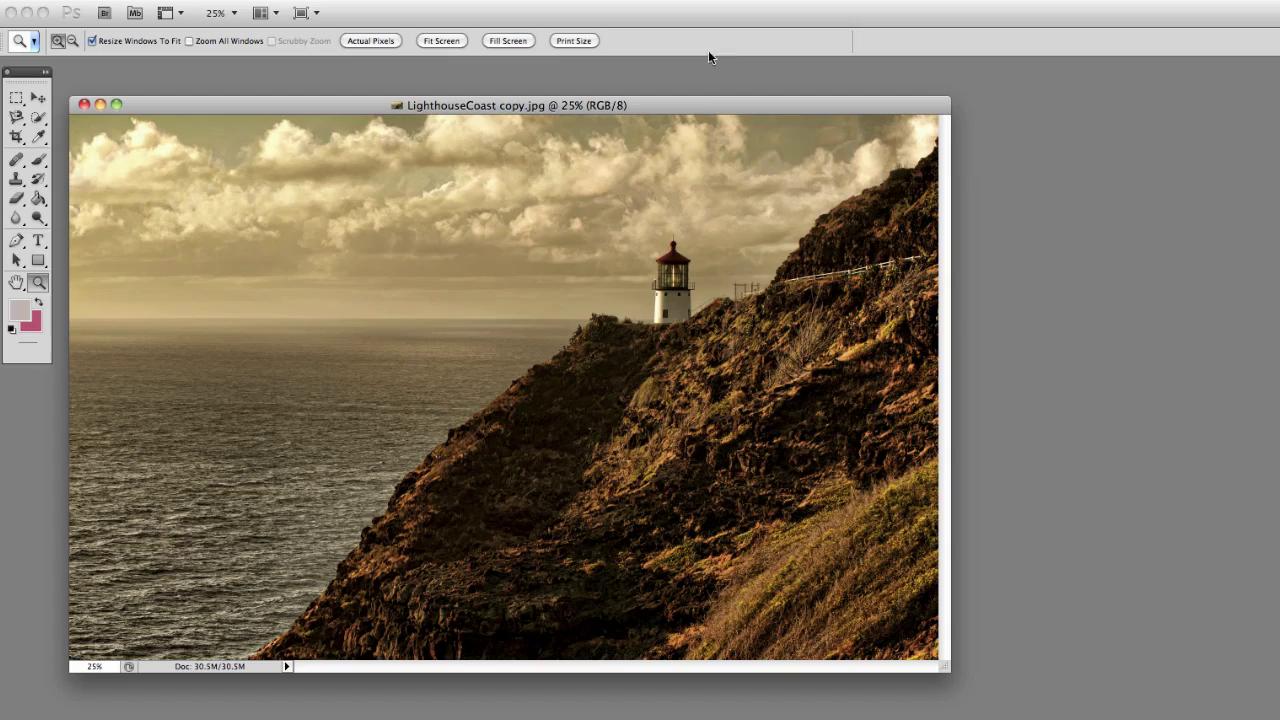
Pick the Crop tool with its 10 in by 8 in, 300 pixels/inch preset on the lighthouse photo
mouse_move(682, 107)
left_mouse_down()
mouse_move(700, 126)
mouse_move(701, 115)
left_mouse_up()
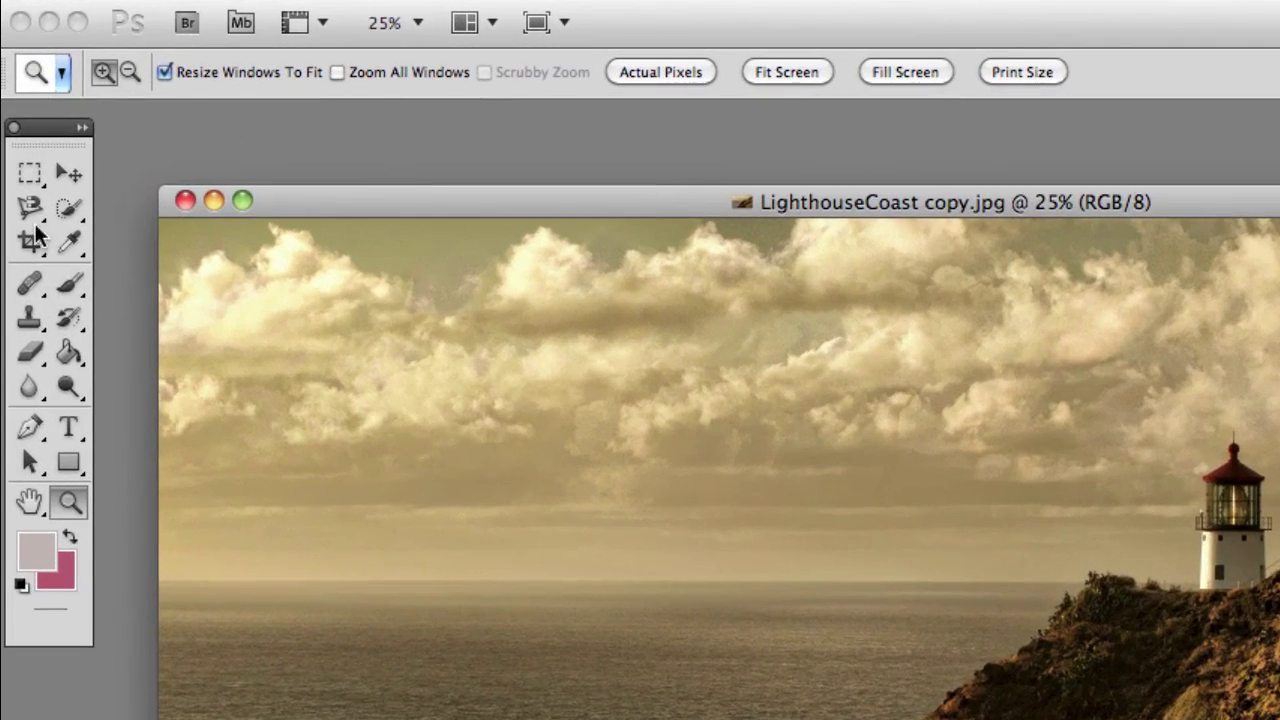
left_click(28, 244)
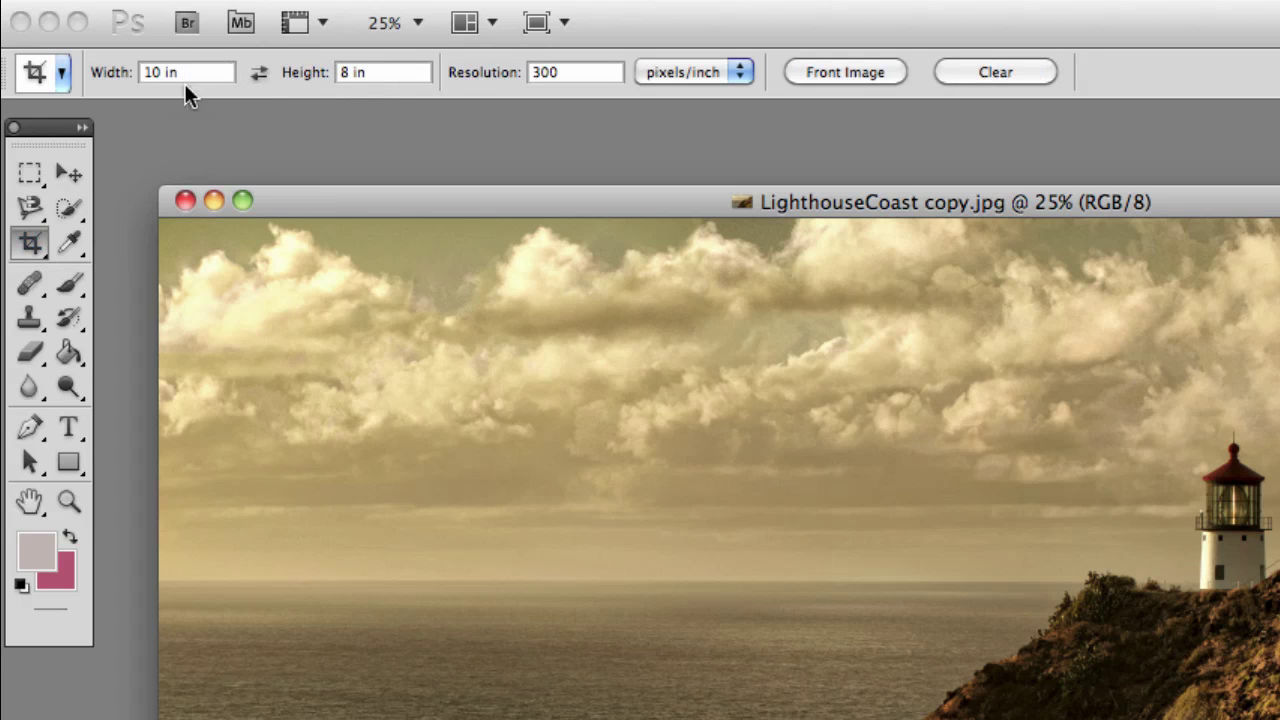
left_click_drag(342, 198, 328, 183)
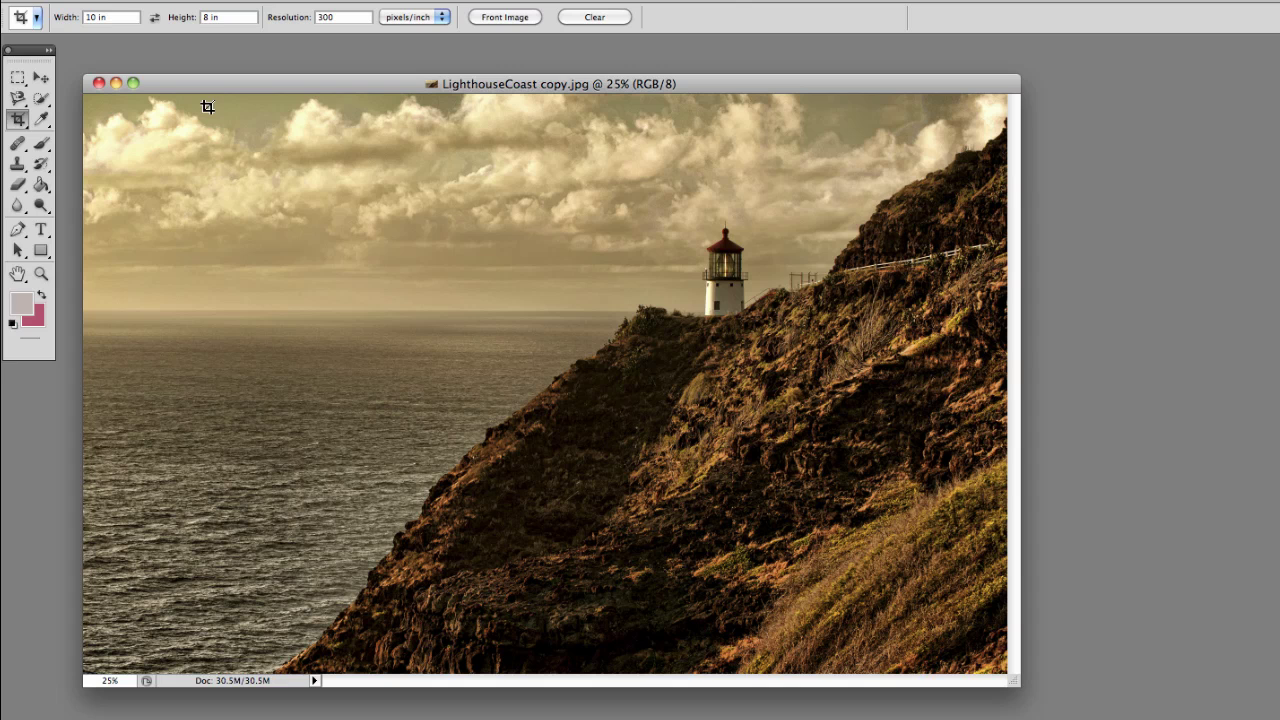
Draw a 10x8 crop box over sky, sea and cliff, nudge it down, and use the Rule of Thirds overlay
left_click_drag(213, 106, 980, 660)
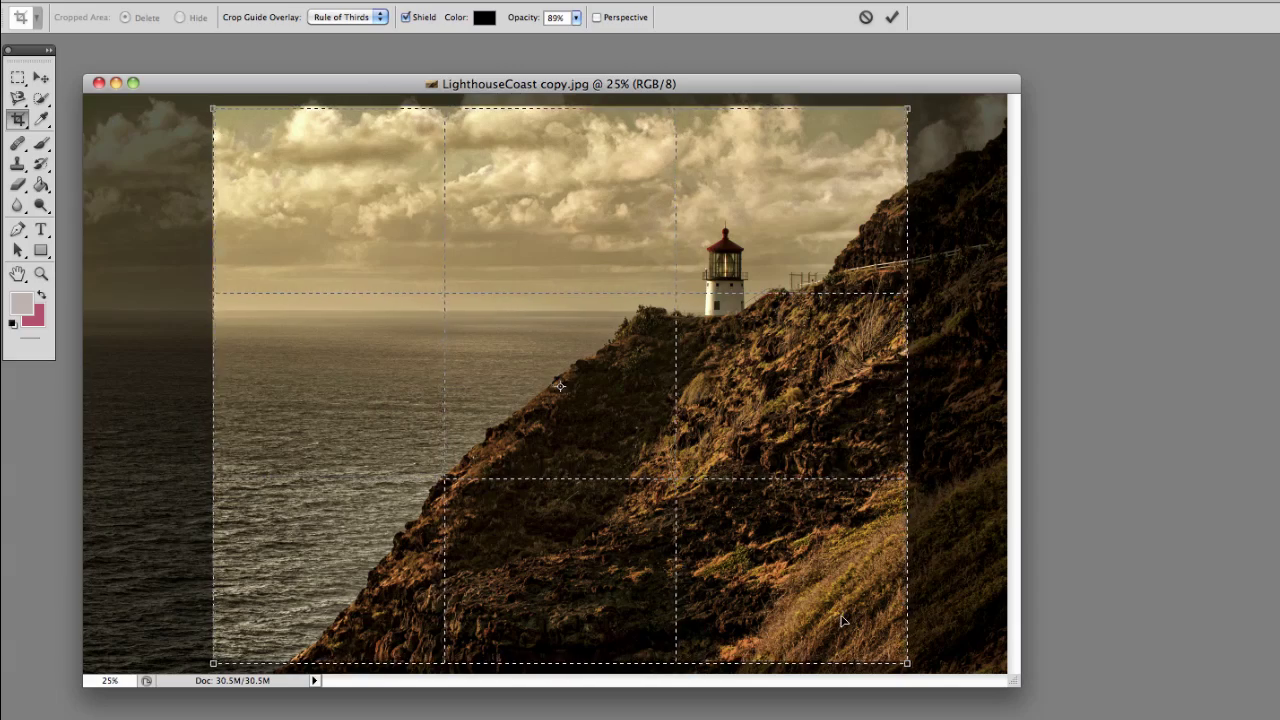
key("Down")
key("Down")
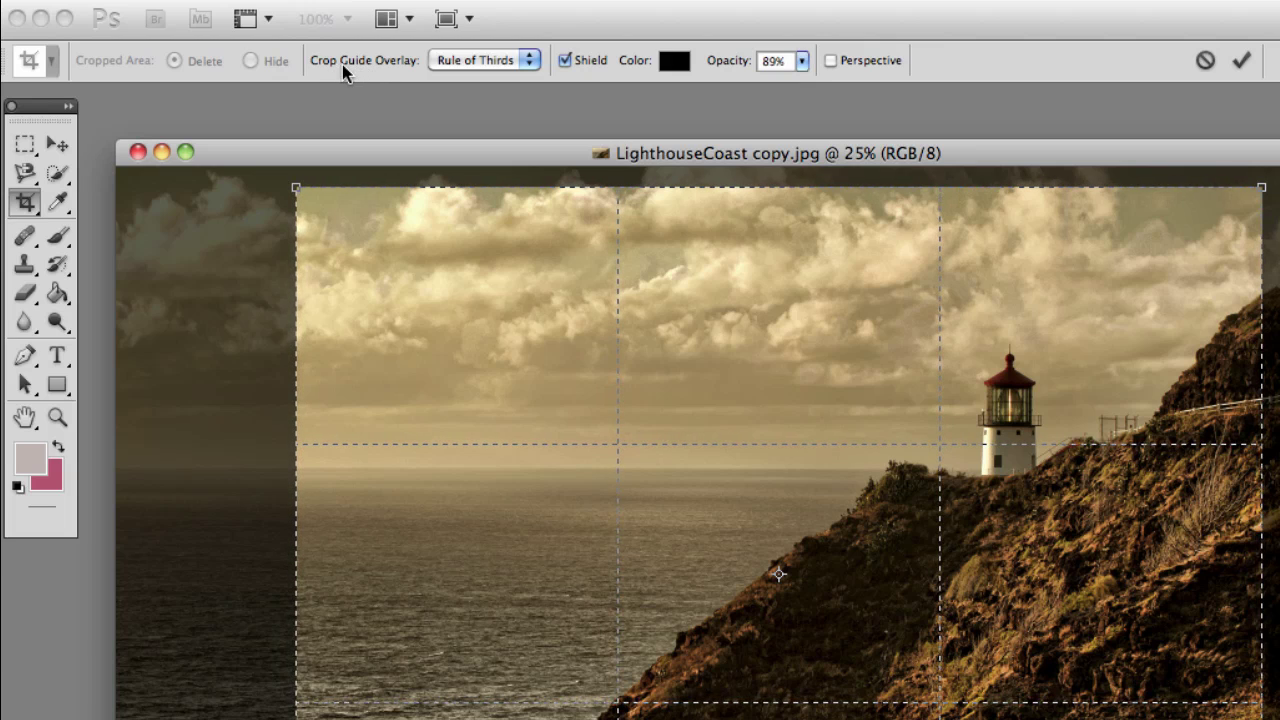
left_click(509, 58)
left_click(495, 47)
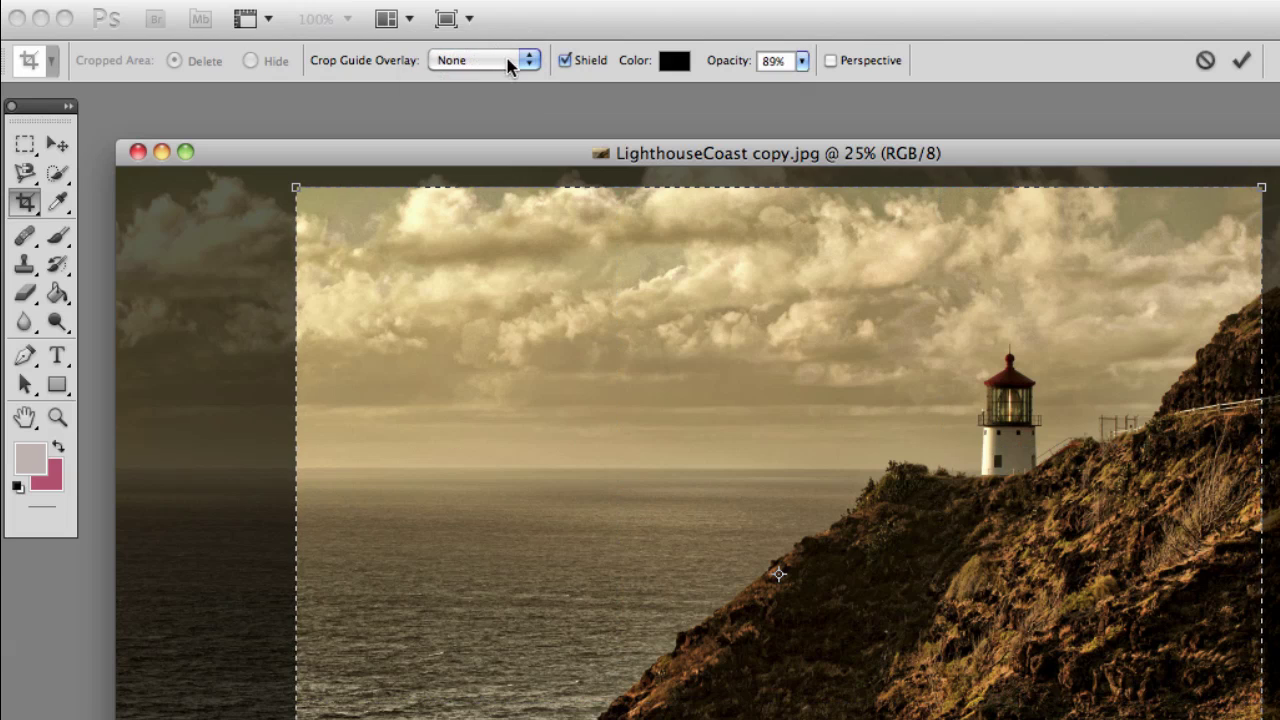
left_click(520, 58)
left_click(496, 95)
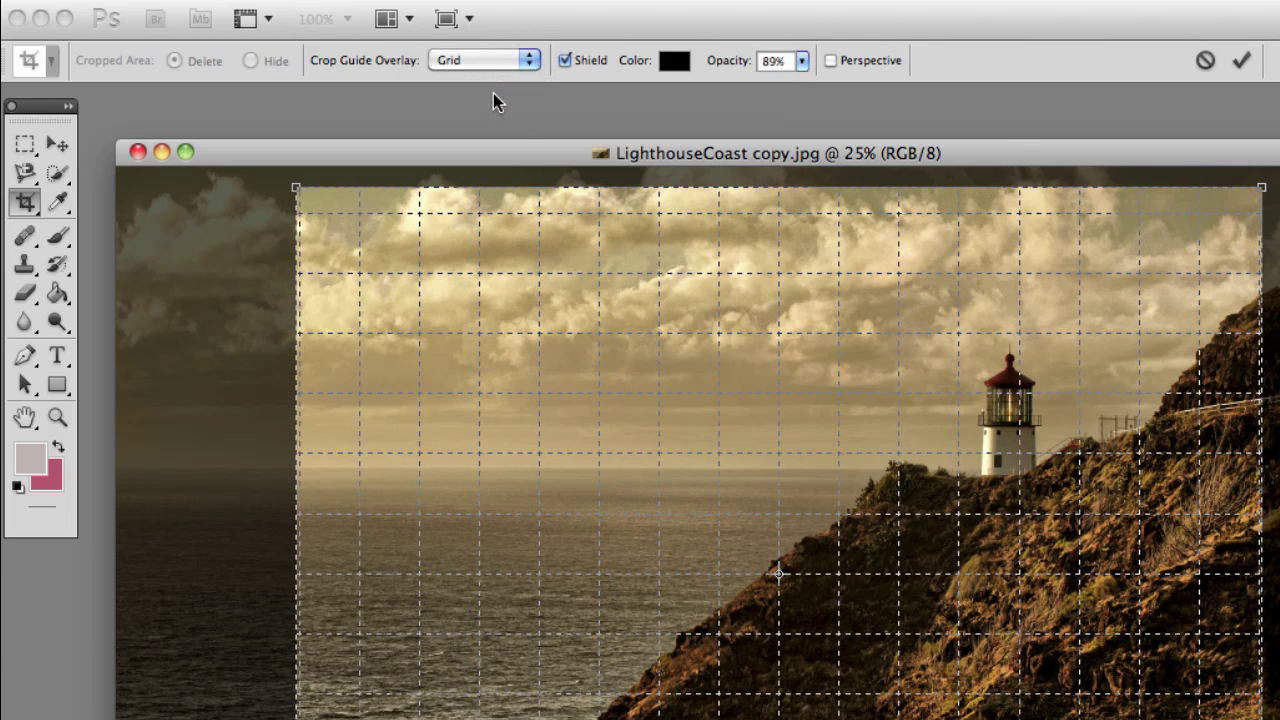
left_click(523, 59)
left_click(509, 46)
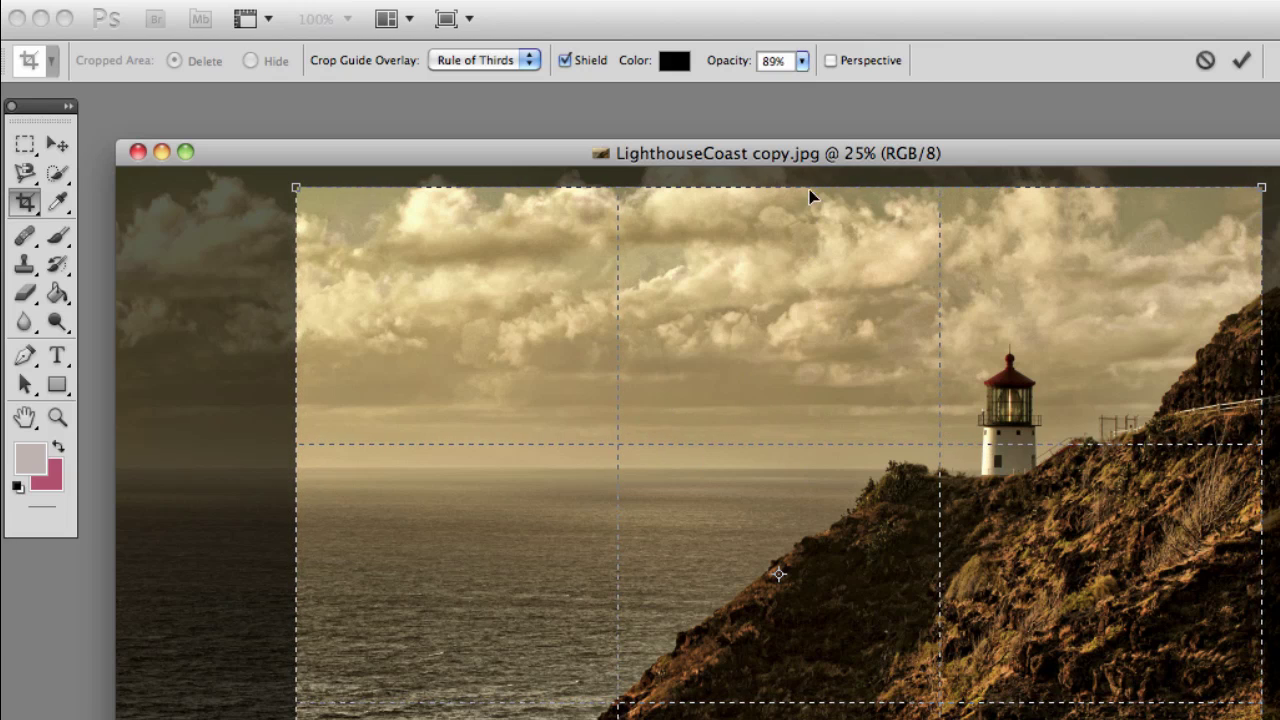
Try several crop shield opacity levels, leaving the shield at 90%
left_click(801, 62)
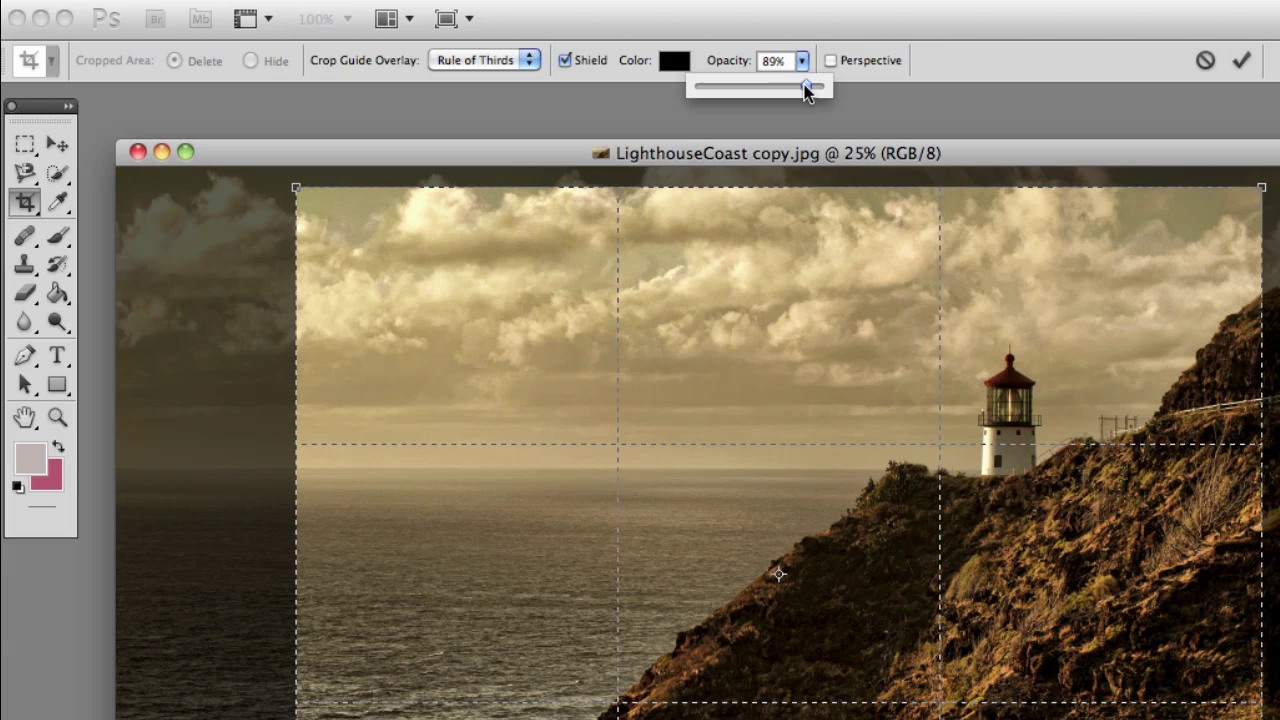
left_click_drag(806, 83, 790, 90)
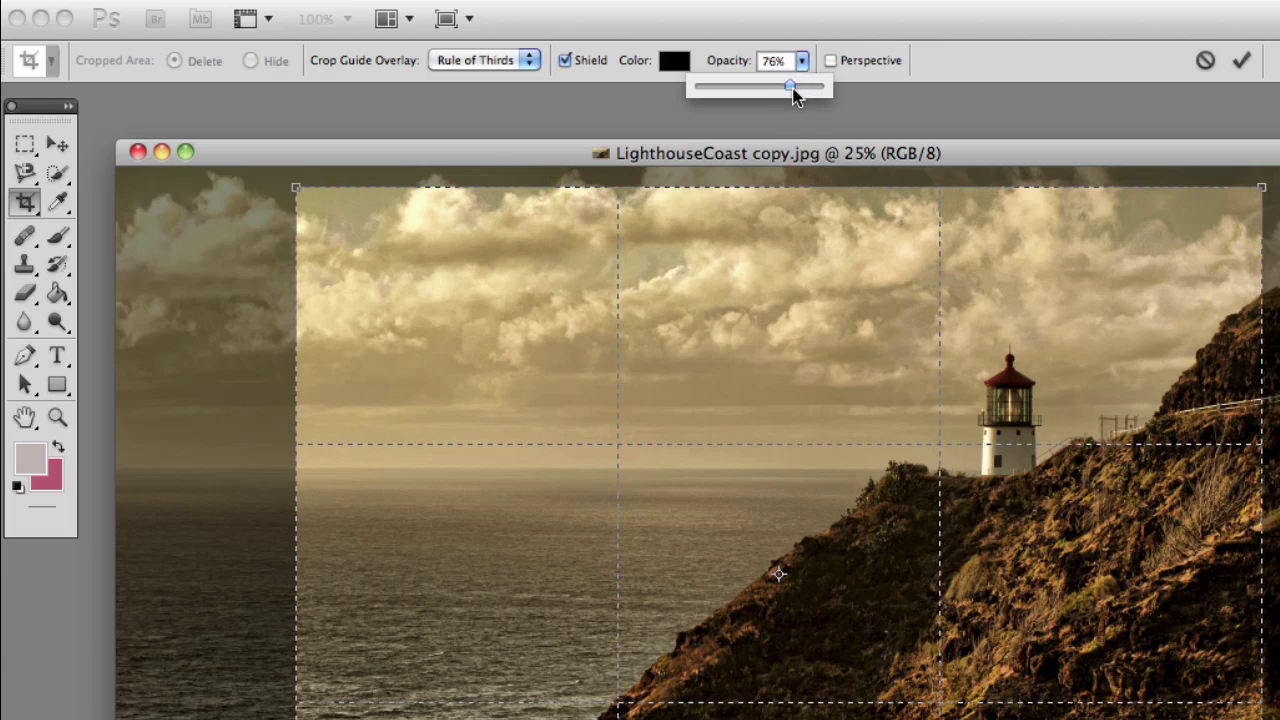
left_click_drag(793, 88, 815, 87)
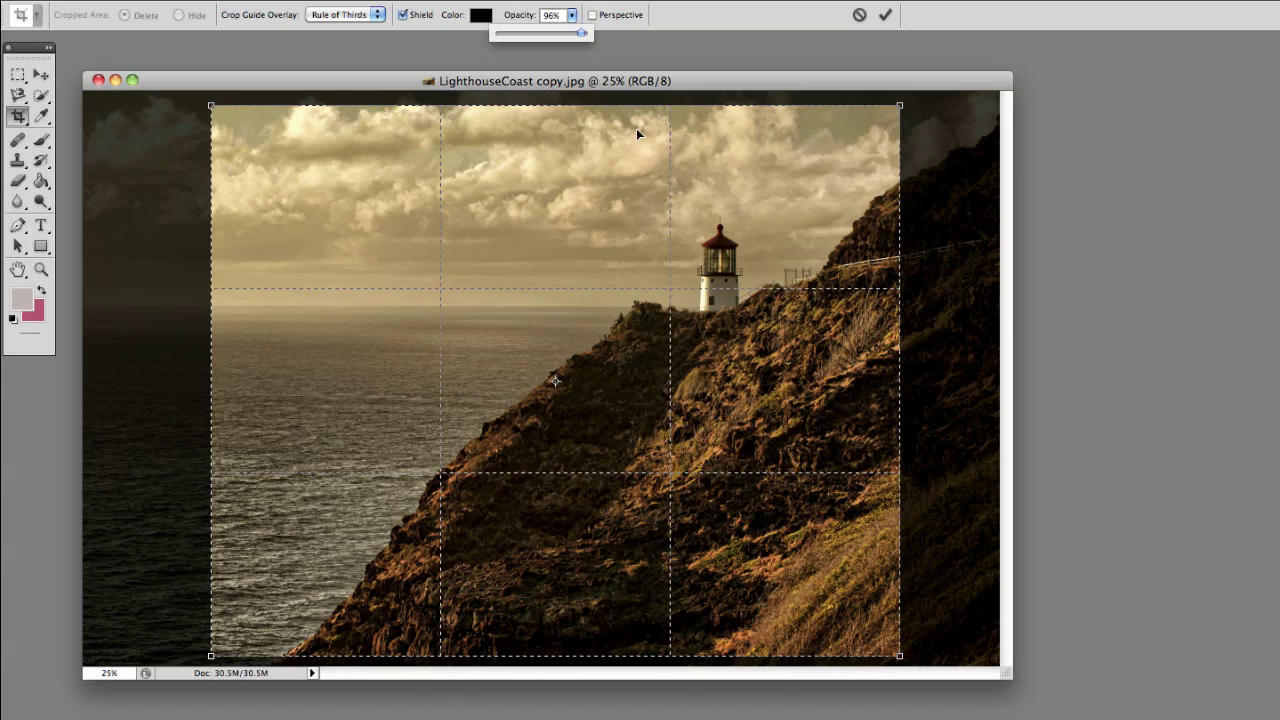
left_click_drag(582, 34, 560, 37)
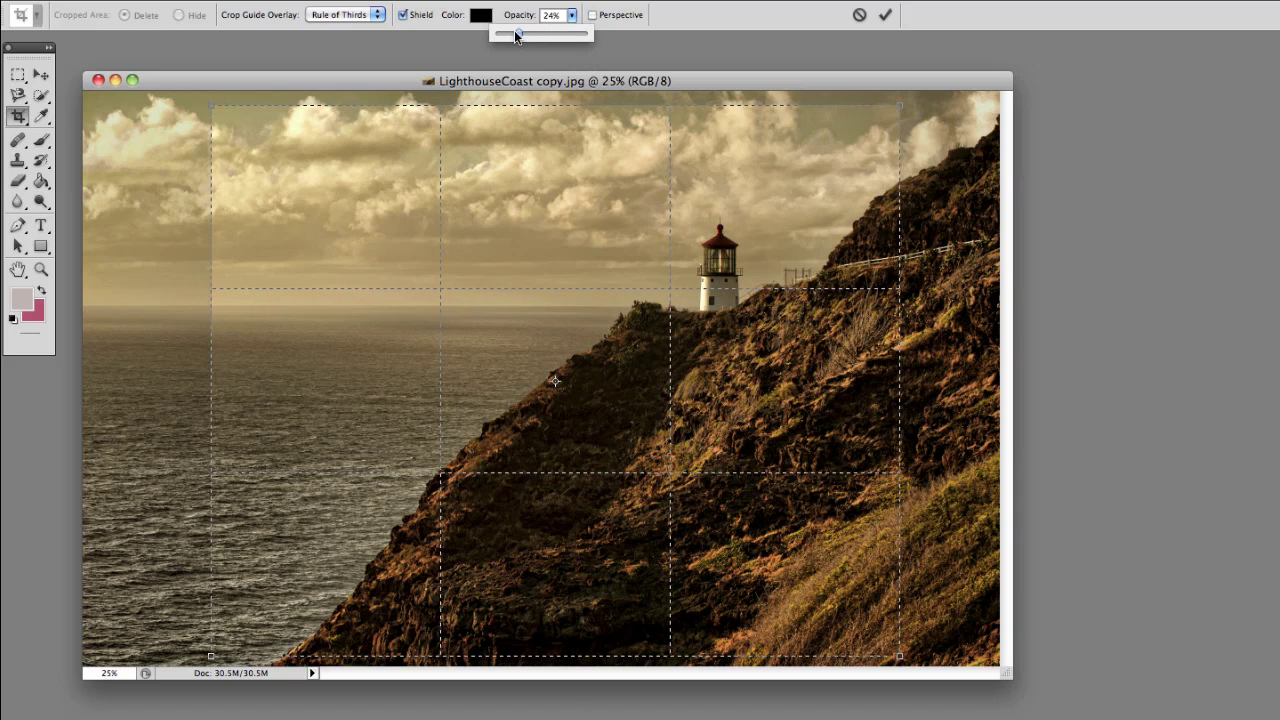
left_click_drag(518, 34, 549, 37)
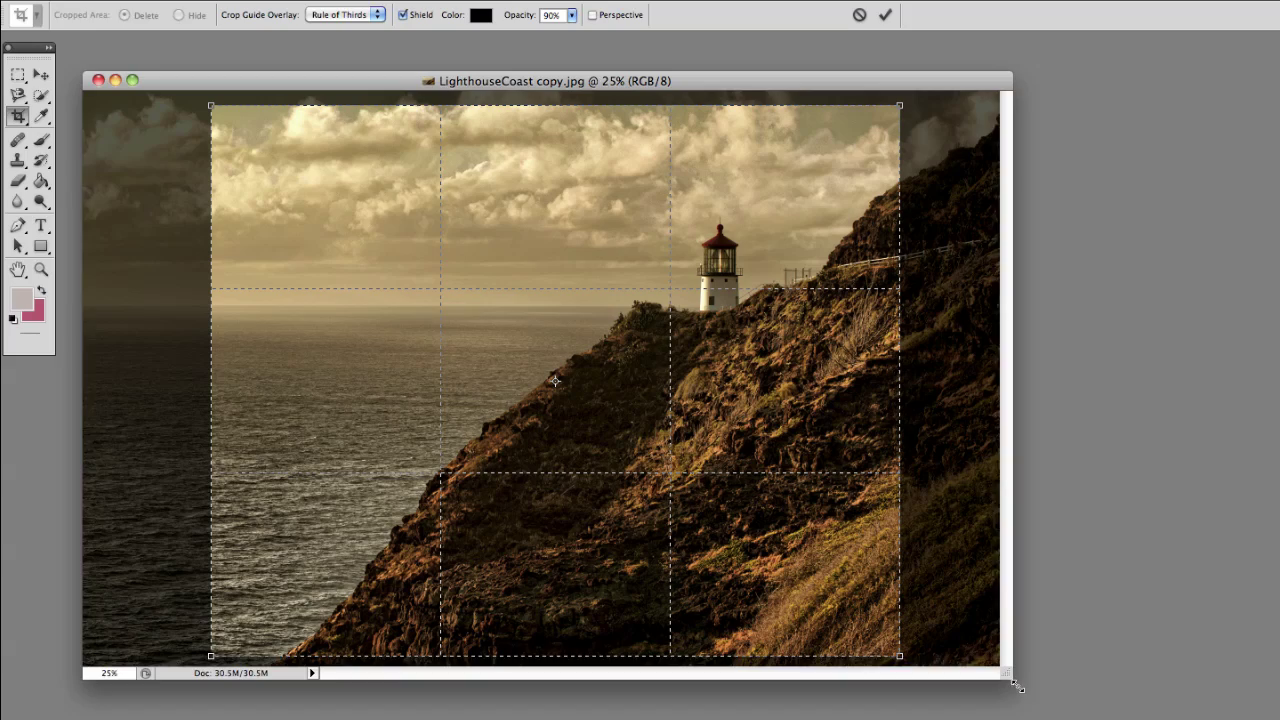
left_click_drag(1013, 684, 1036, 718)
mouse_move(910, 700)
left_mouse_down()
mouse_move(936, 710)
mouse_move(926, 695)
left_mouse_up()
left_click_drag(803, 597, 809, 597)
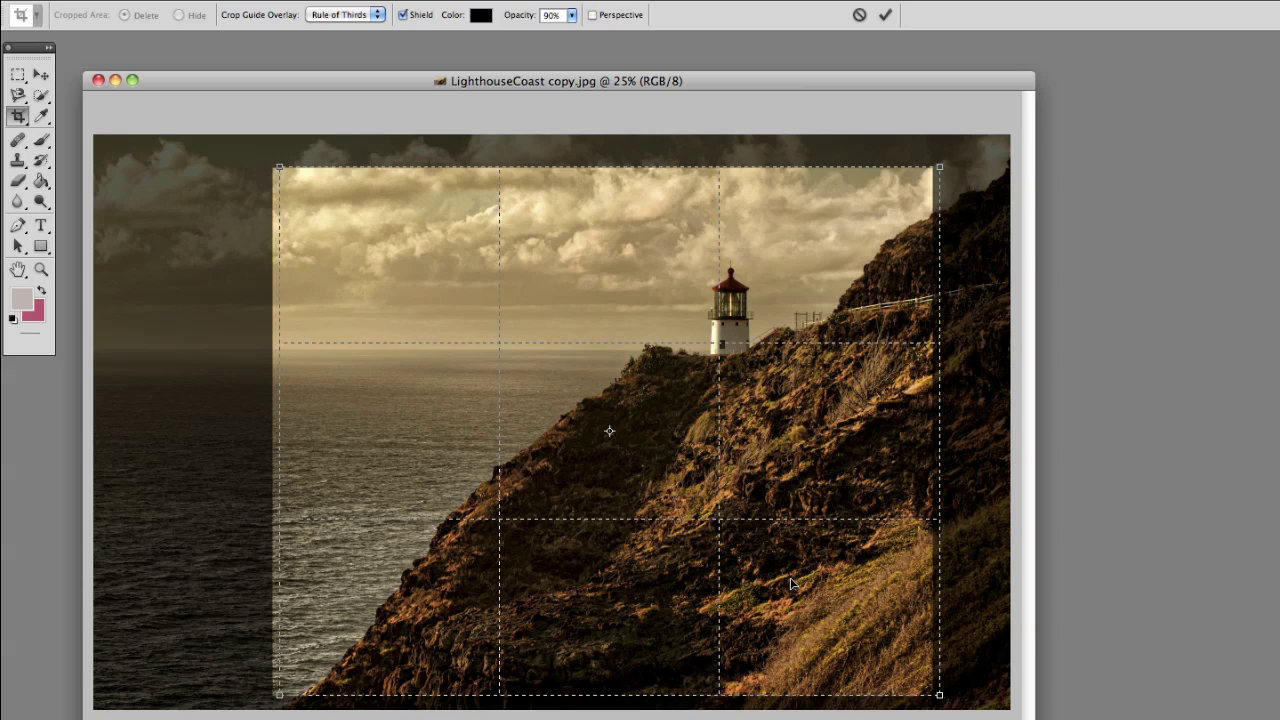
left_click_drag(778, 565, 785, 566)
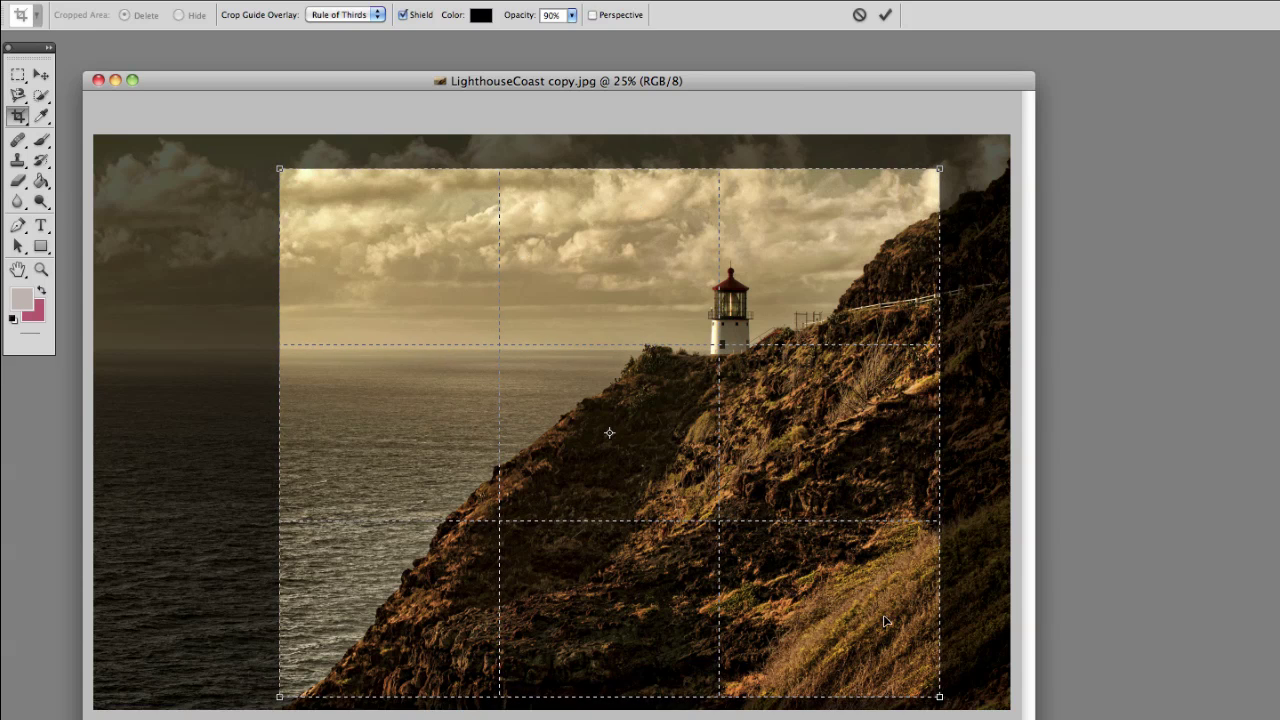
key("Return")
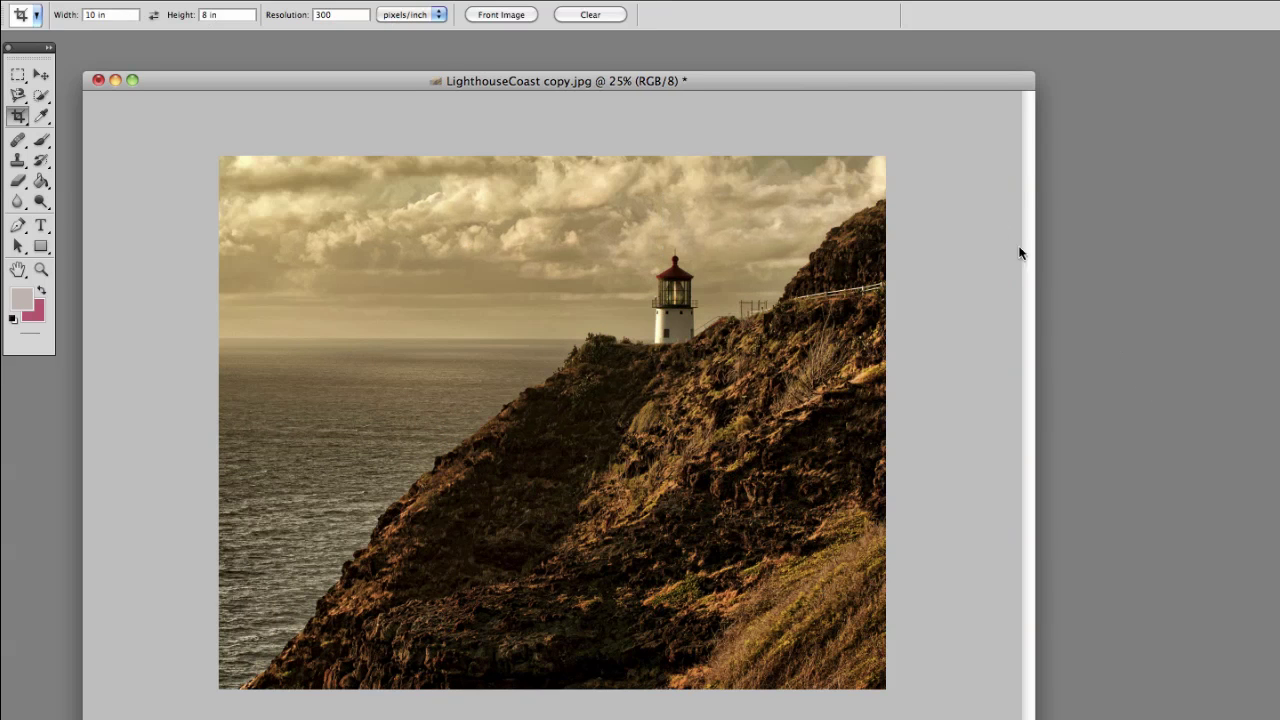
left_click_drag(913, 90, 935, 77)
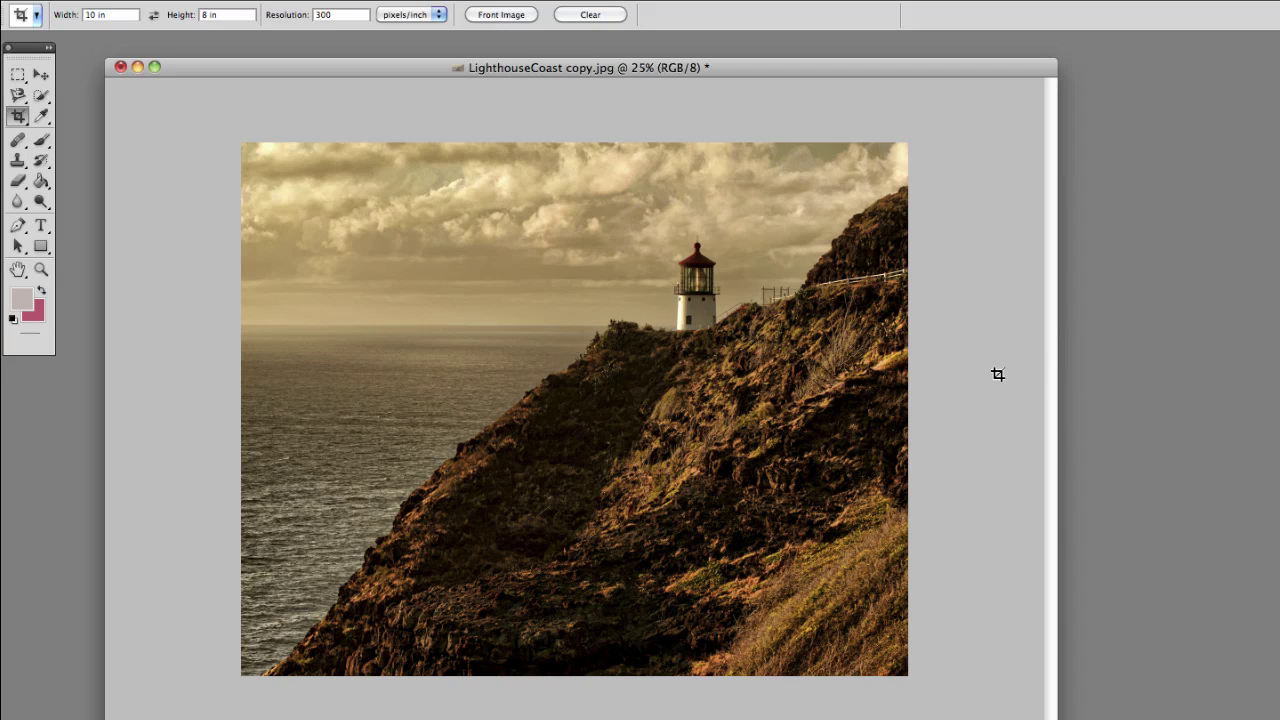
key("ctrl+z")
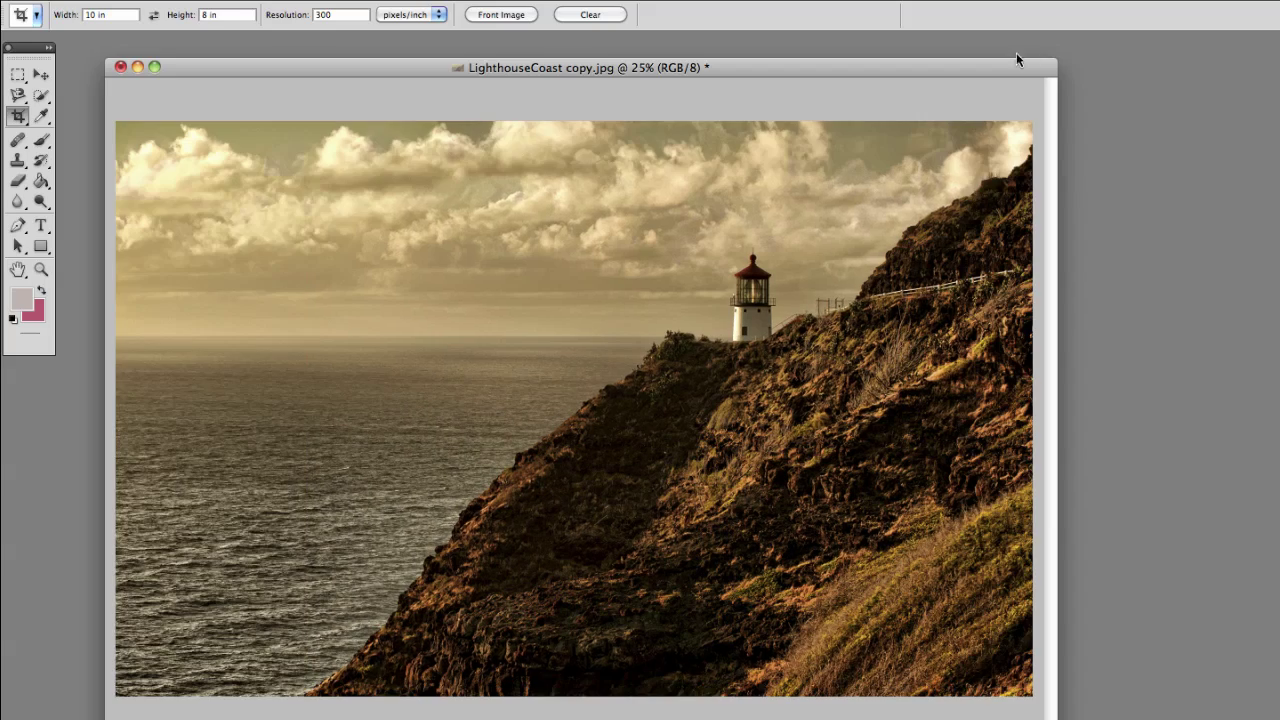
left_click_drag(1016, 58, 1007, 78)
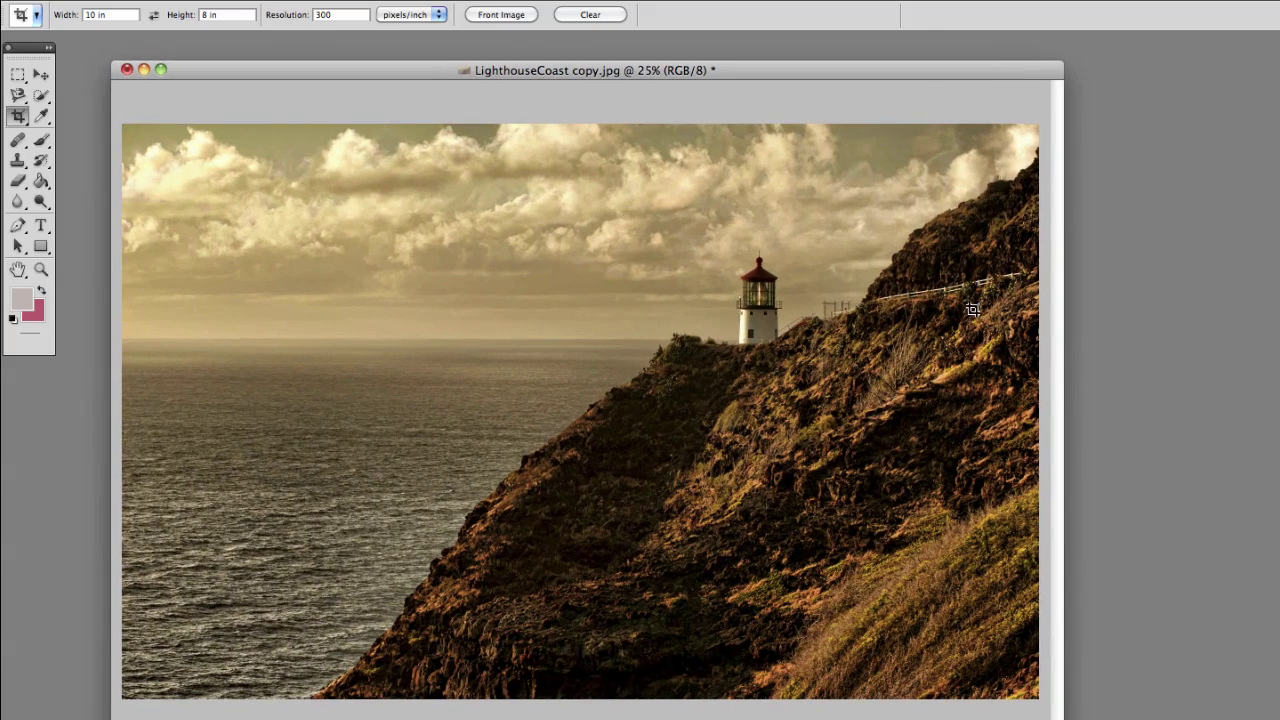
left_click_drag(893, 68, 881, 63)
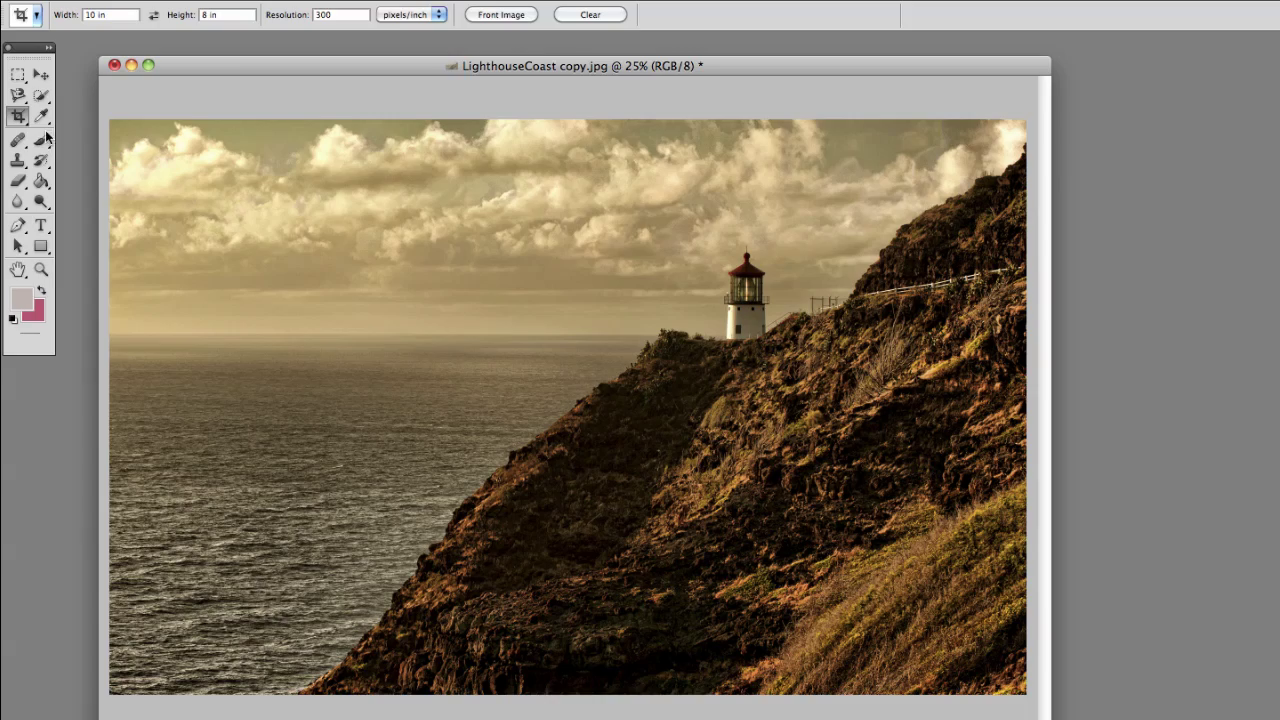
left_click_drag(230, 67, 232, 60)
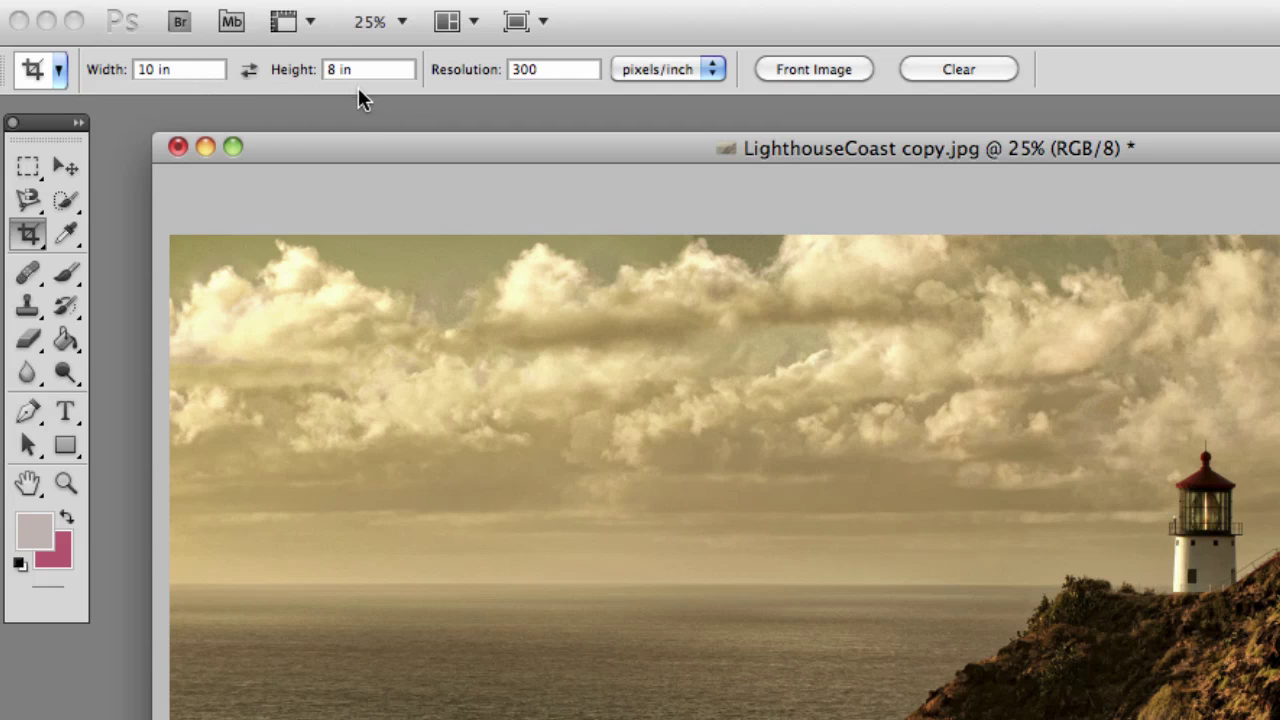
Change the crop height to 4 in, frame lighthouse, cliff and sea, and commit the 10x4 crop
left_click_drag(363, 69, 265, 69)
type("4")
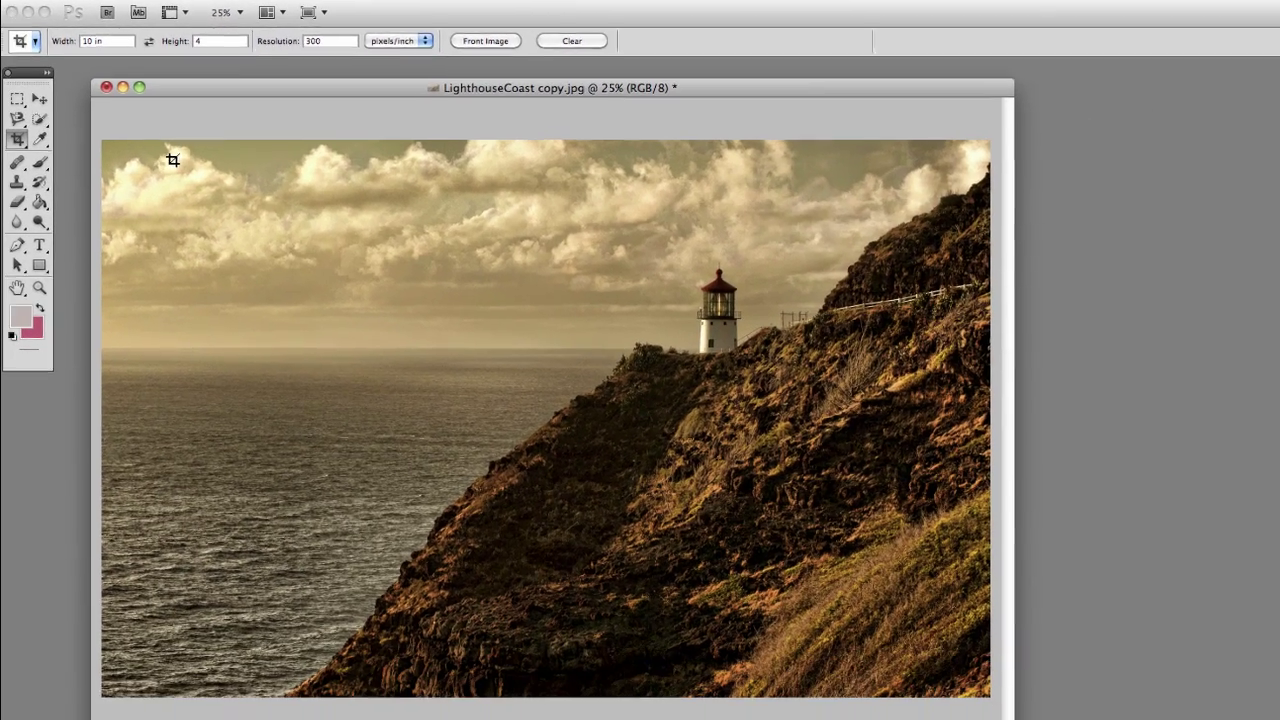
left_click_drag(298, 272, 1279, 719)
left_click_drag(966, 584, 966, 584)
left_click_drag(822, 426, 799, 444)
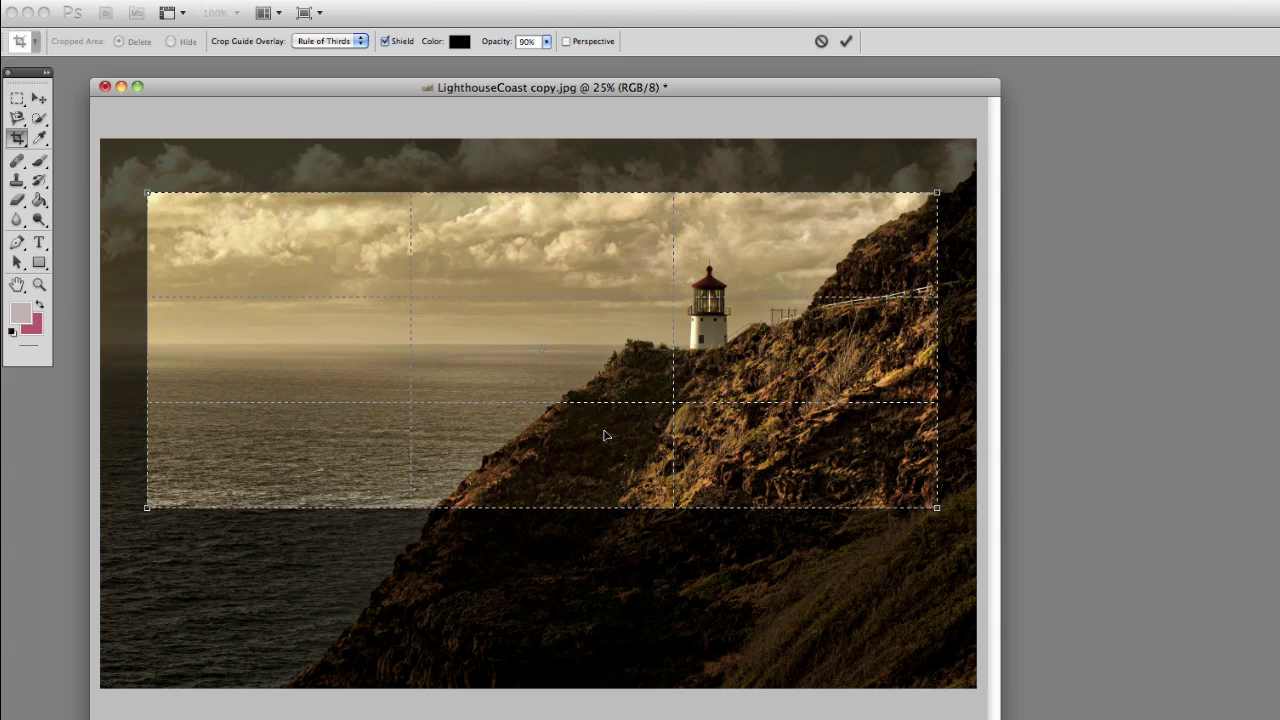
left_click_drag(586, 466, 630, 482)
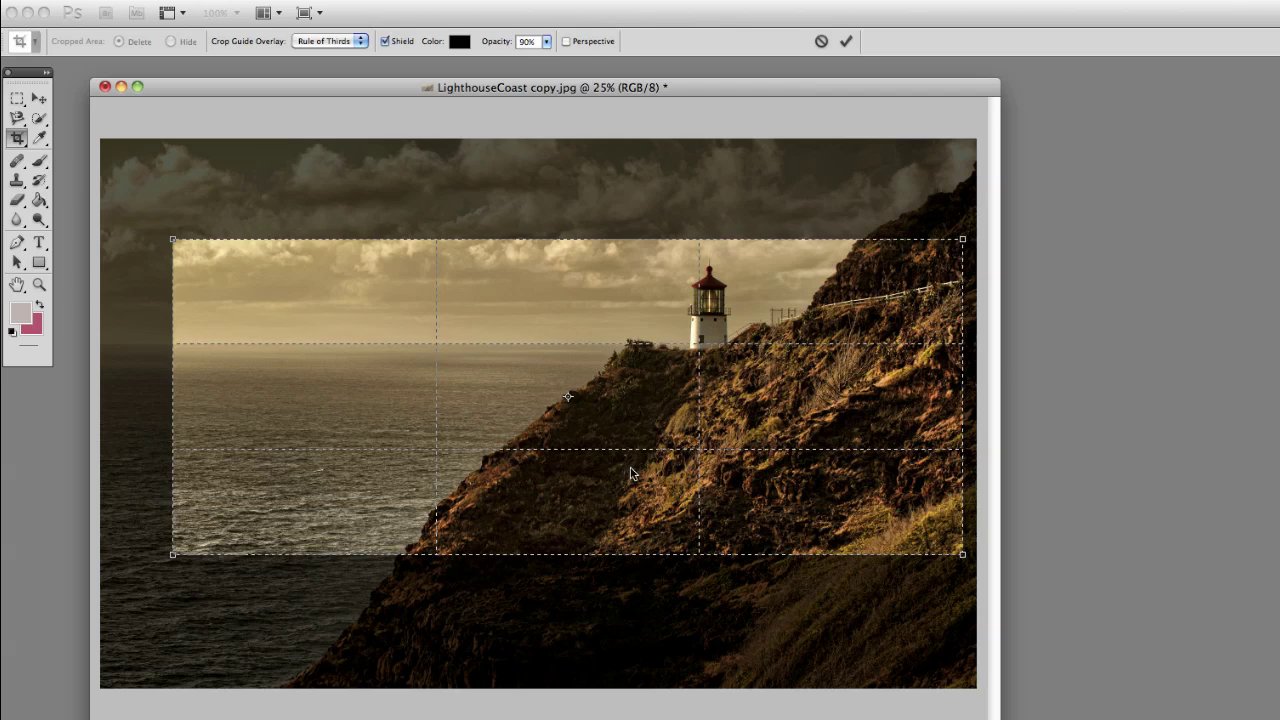
key("Return")
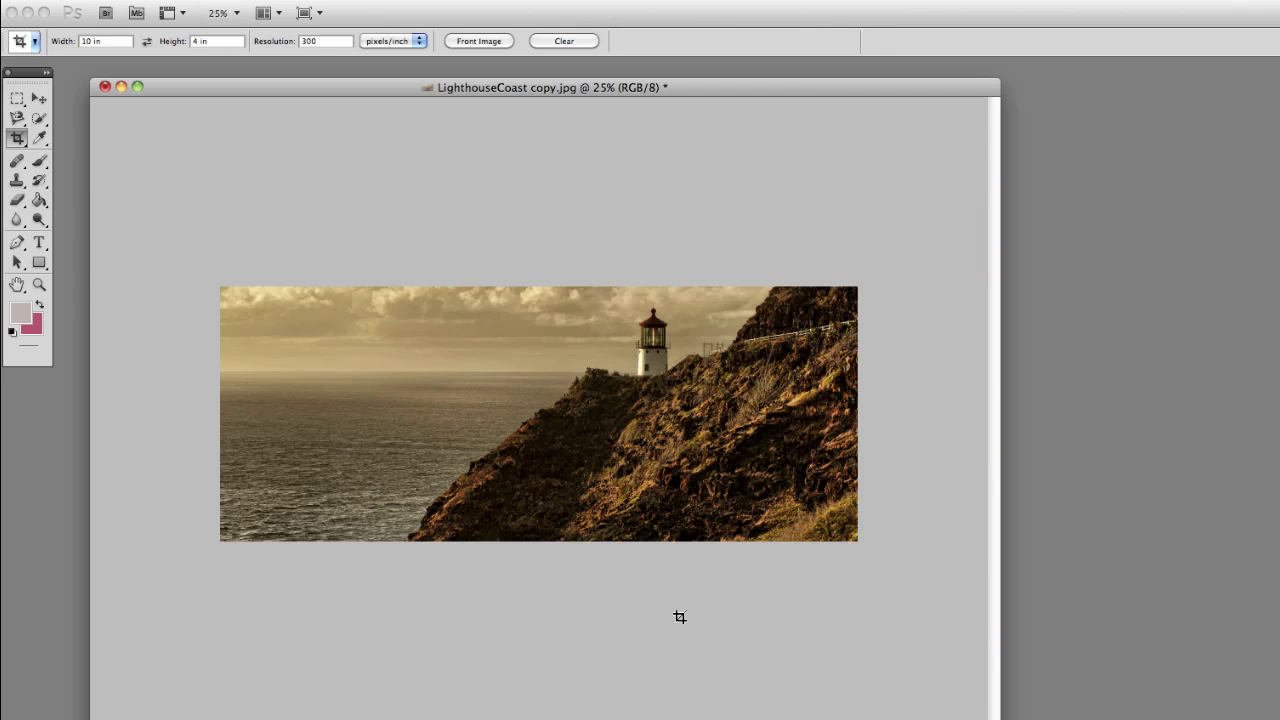
Undo the panorama crop and commit a new 10x4 crop framed further right
key("super+z")
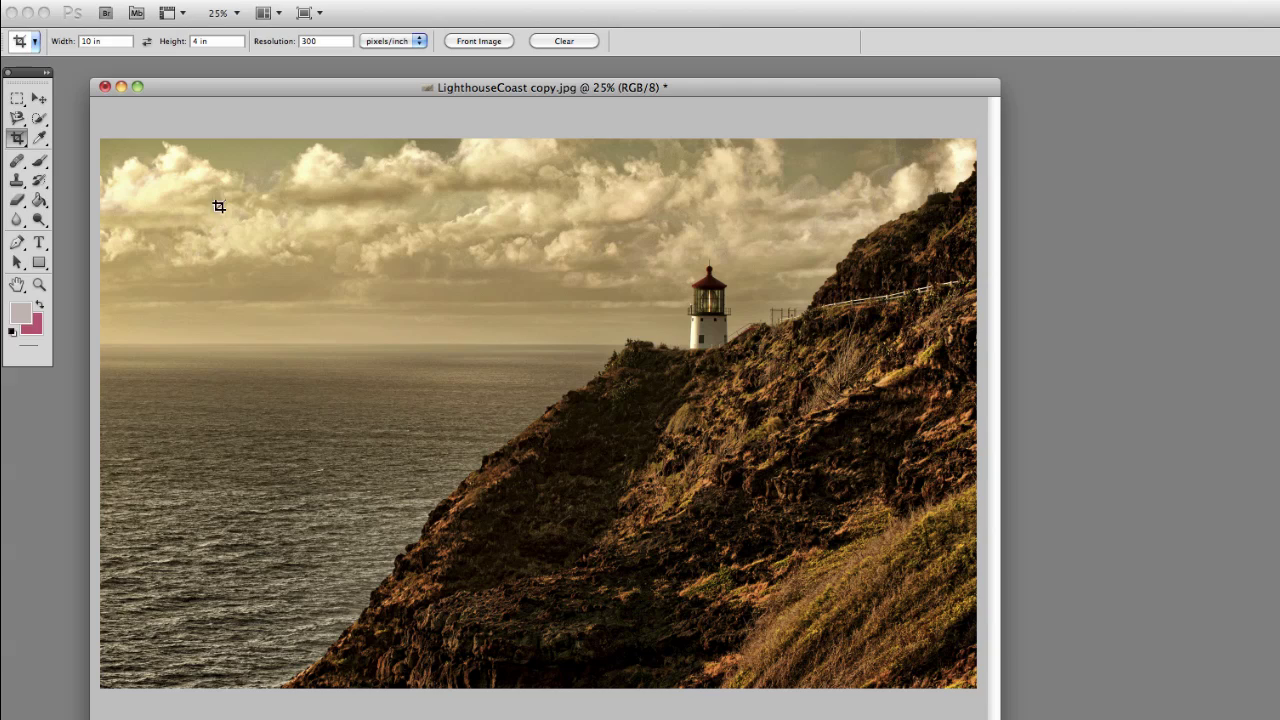
left_click_drag(189, 202, 925, 589)
left_click_drag(832, 459, 781, 406)
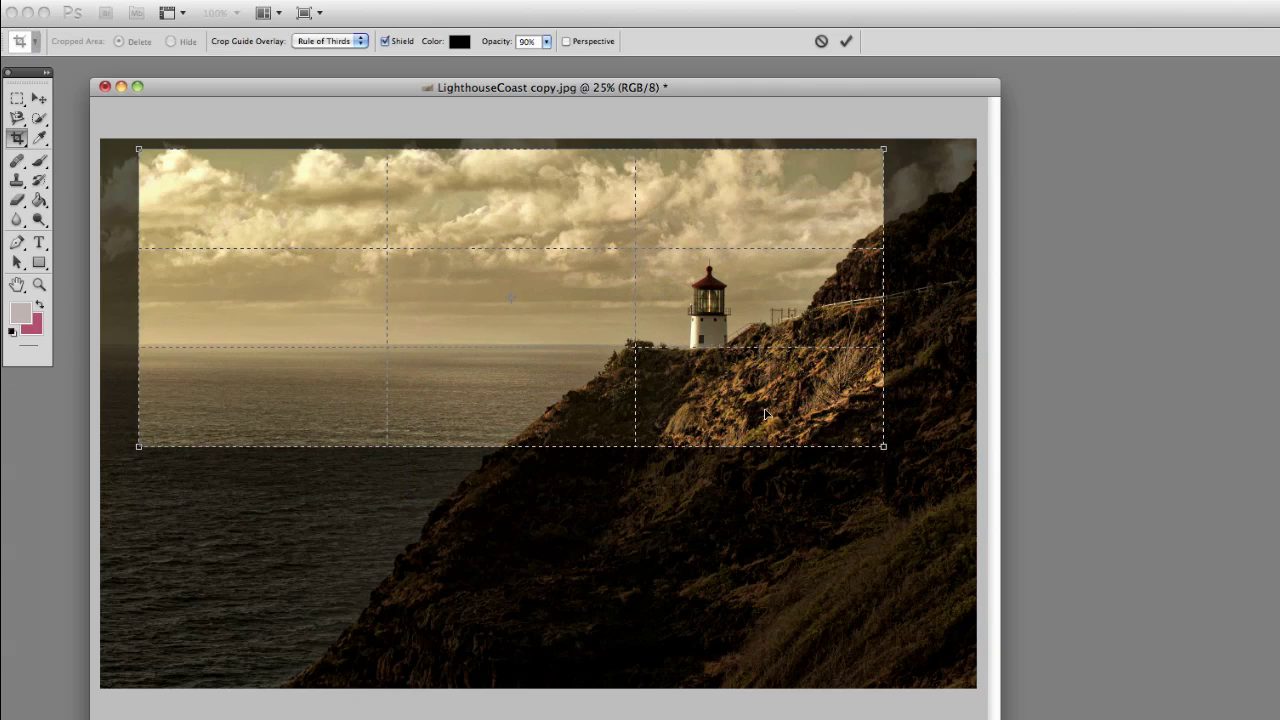
left_click_drag(784, 423, 828, 420)
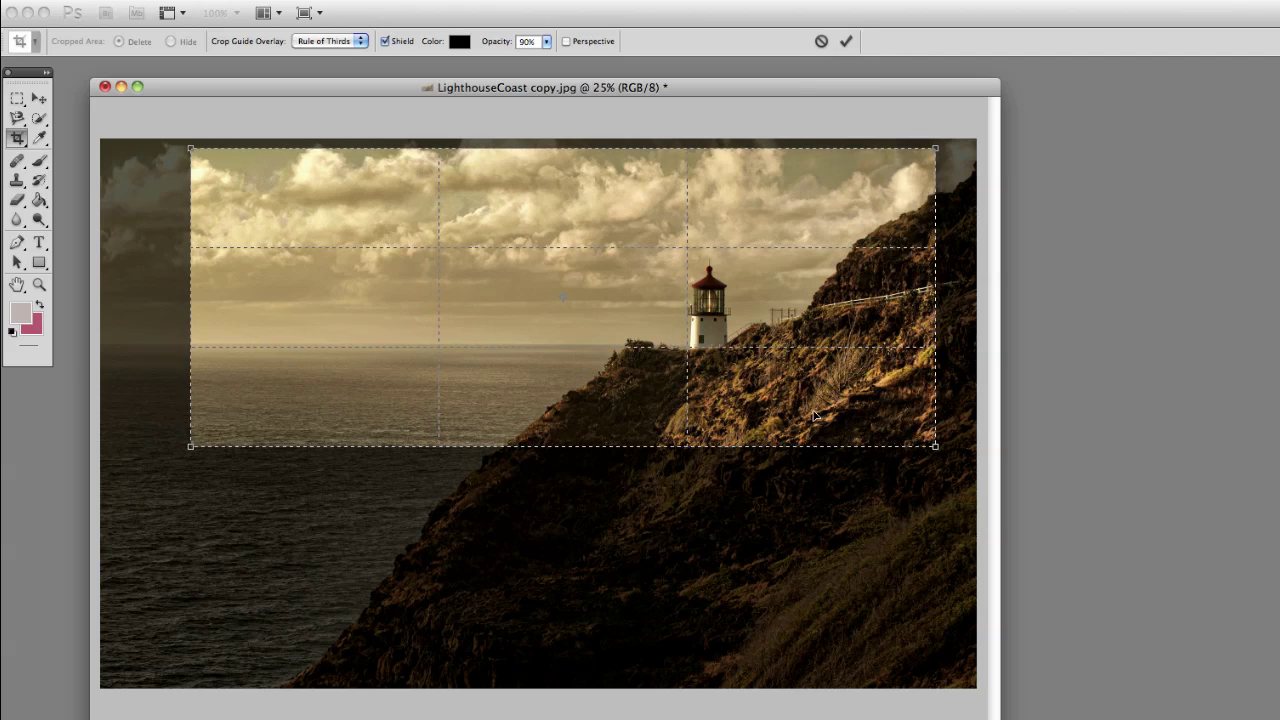
key("Return")
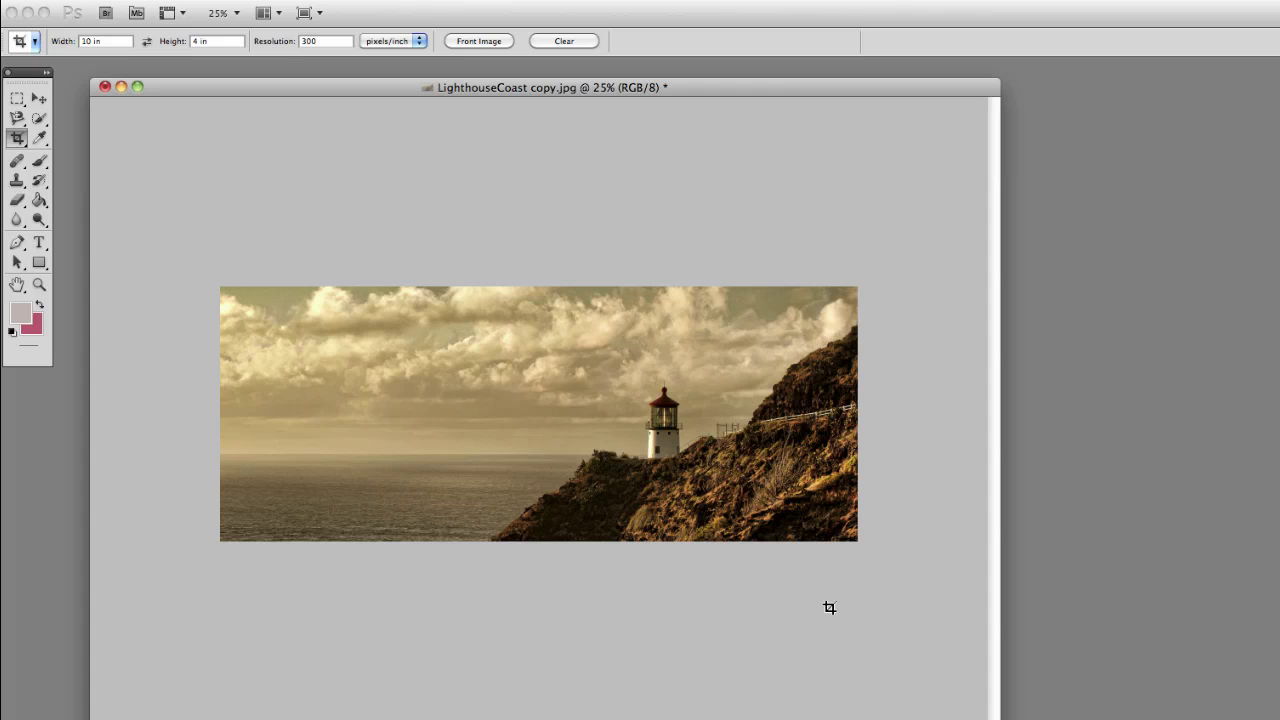
Undo again and commit an enlarged, lower 10x4 crop with less sky and more cliff and sea
key("super+z")
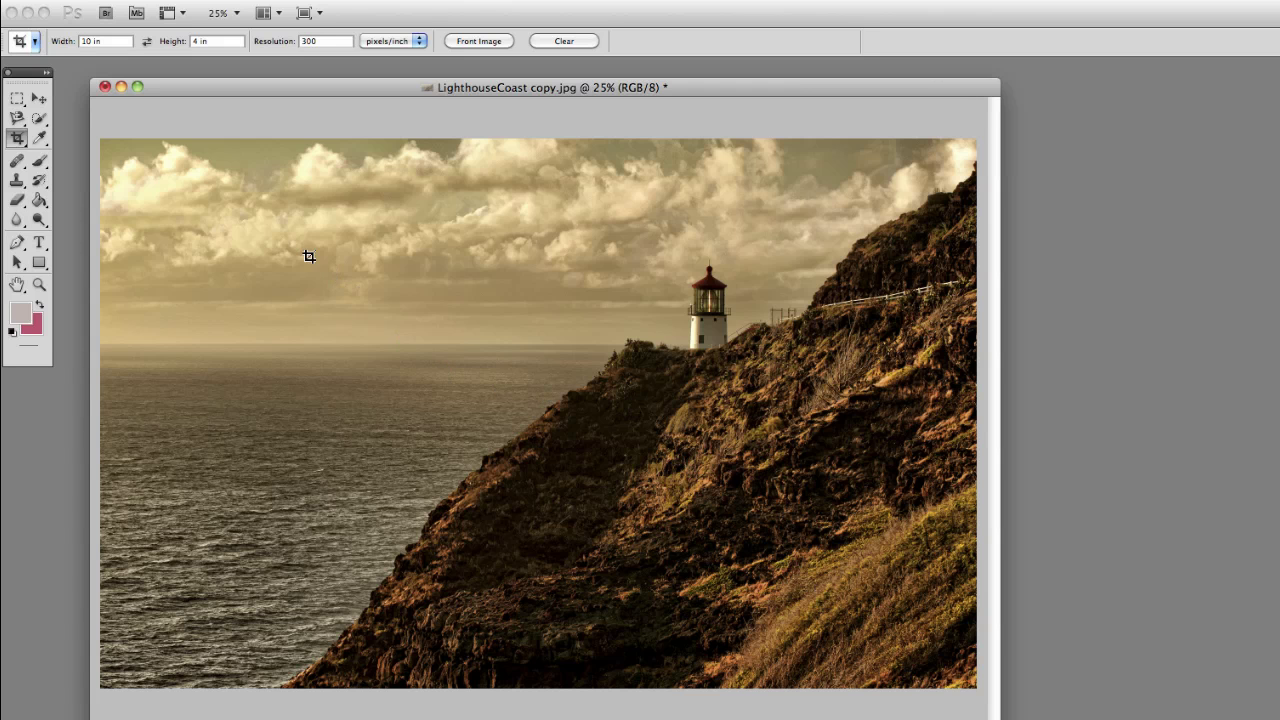
mouse_move(636, 486)
left_mouse_down()
mouse_move(929, 657)
mouse_move(922, 600)
left_mouse_up()
mouse_move(883, 482)
left_mouse_down()
mouse_move(866, 505)
mouse_move(875, 521)
mouse_move(869, 504)
left_mouse_up()
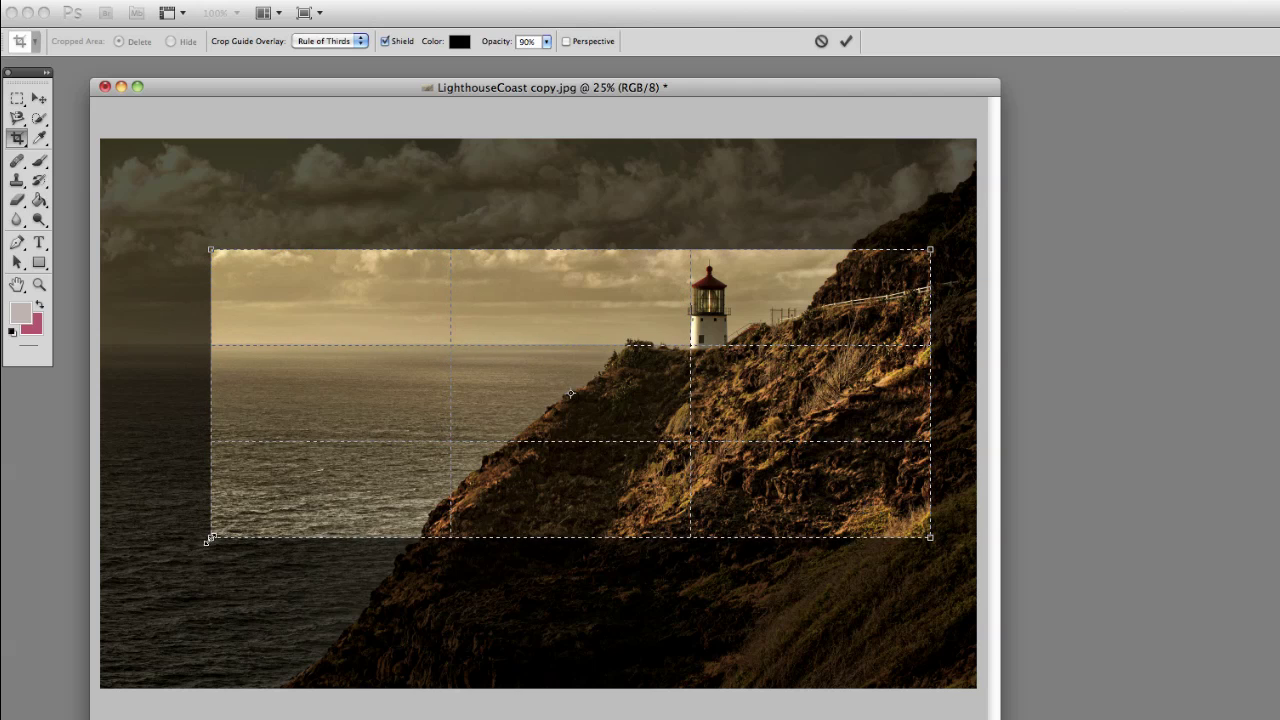
left_click_drag(210, 537, 172, 552)
left_click_drag(381, 488, 404, 471)
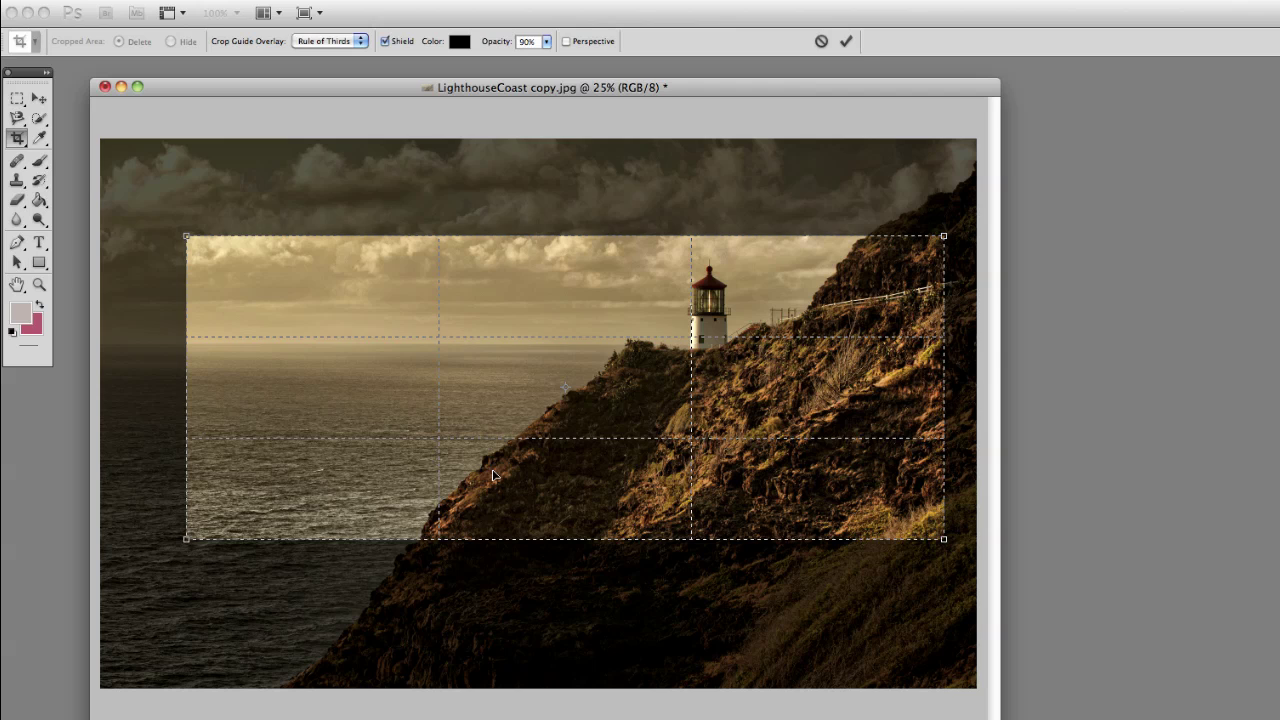
key("Return")
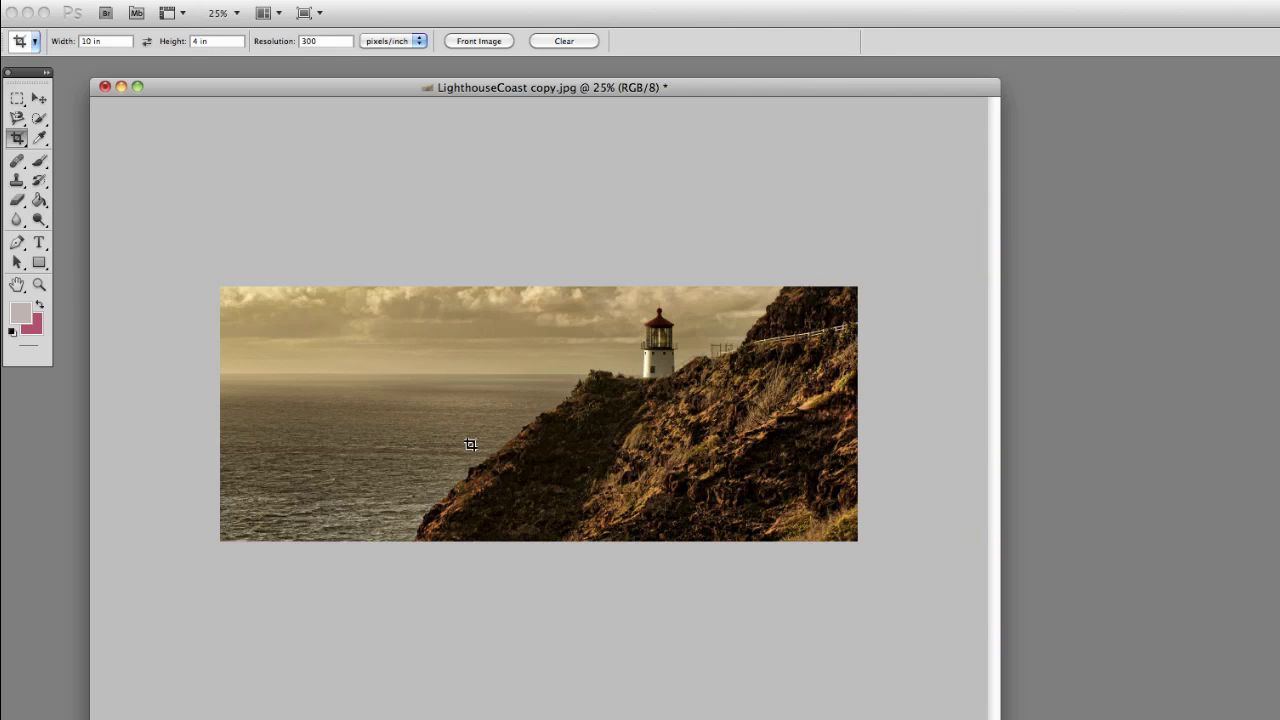
Zoom the panorama to 33.3% and stack the LighthouseCoast_8x10 window below it
key("z")
left_click(414, 414, "alt")
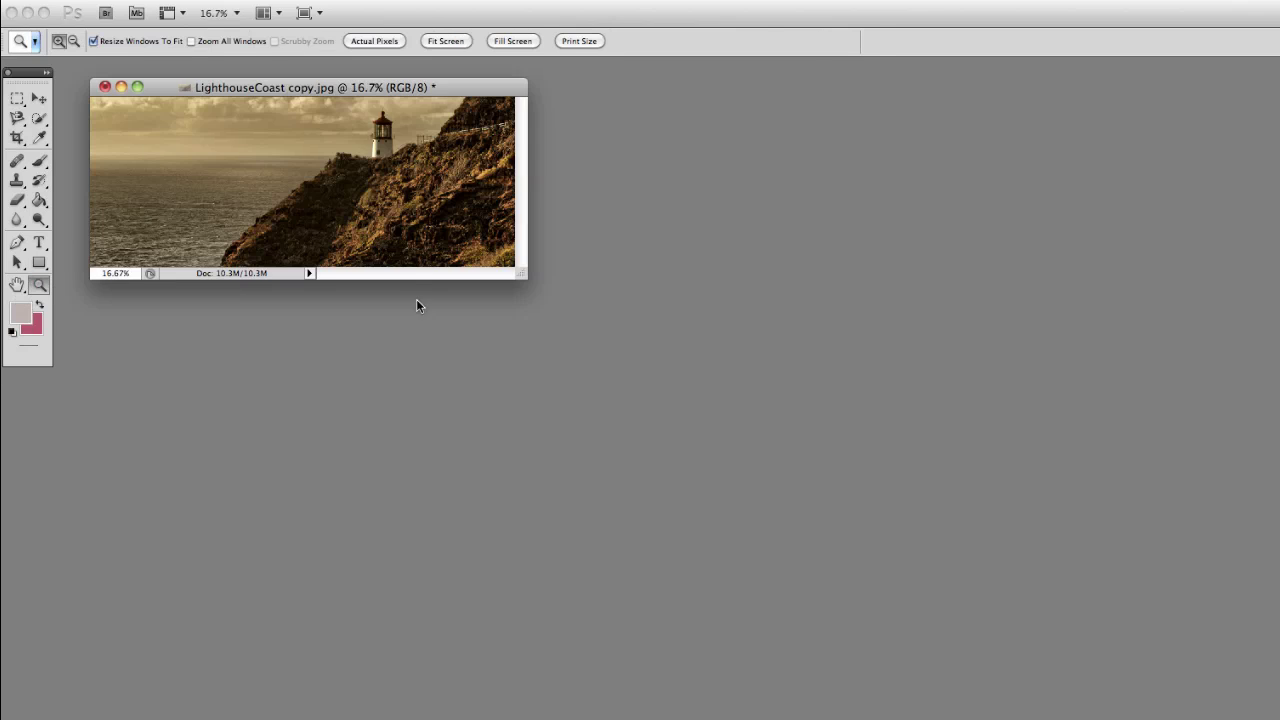
left_click(393, 211)
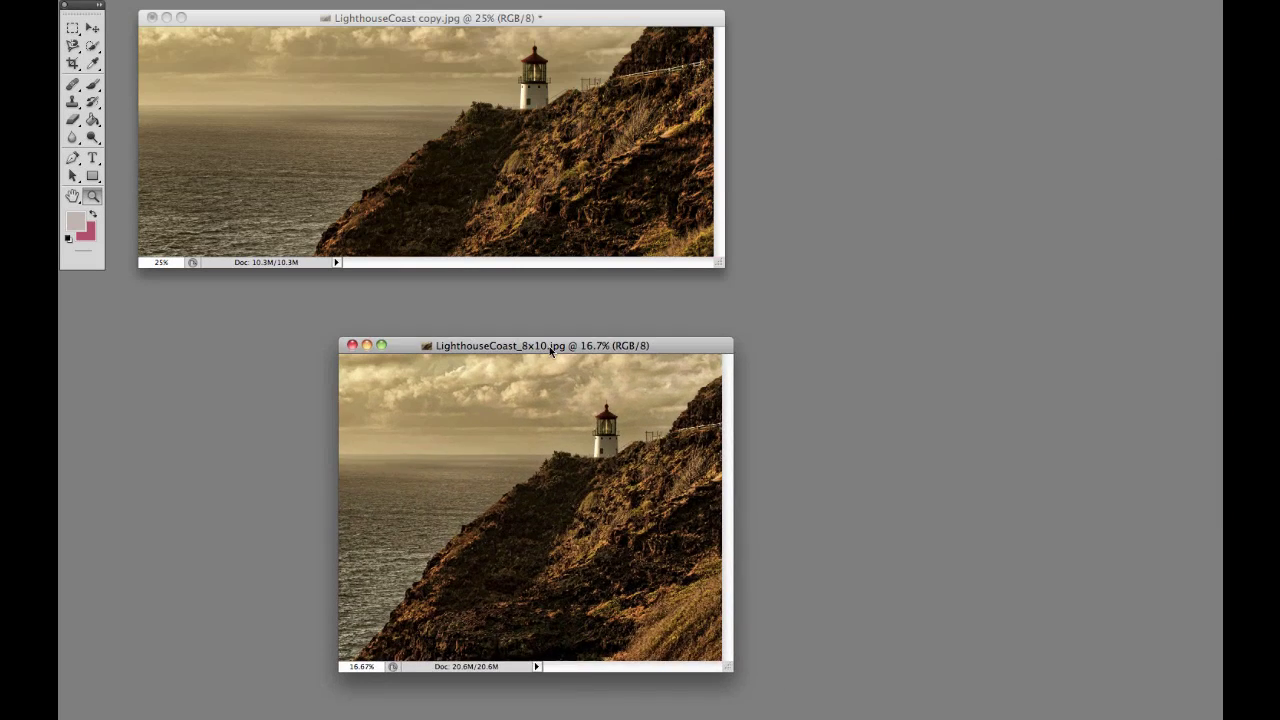
left_click_drag(549, 346, 530, 336)
mouse_move(611, 17)
left_mouse_down()
mouse_move(750, 21)
mouse_move(603, 14)
left_mouse_up()
left_click(702, 119)
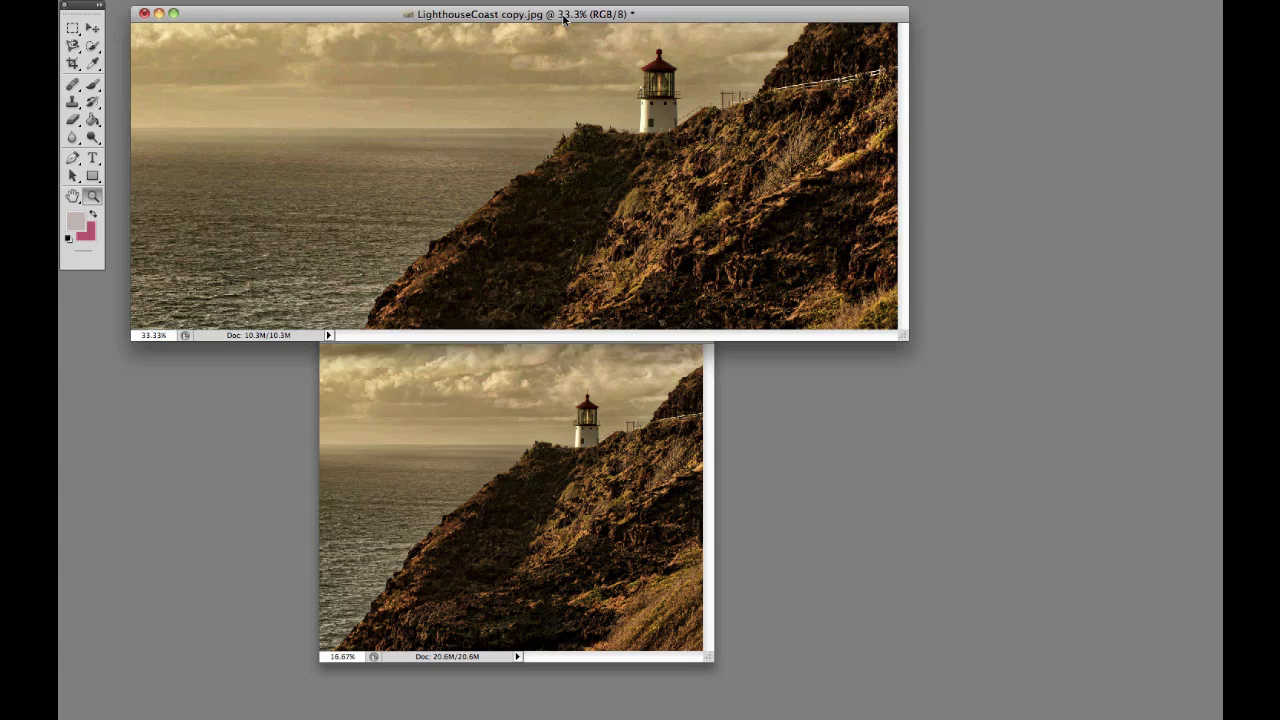
left_click(554, 418)
left_click_drag(644, 335, 604, 370)
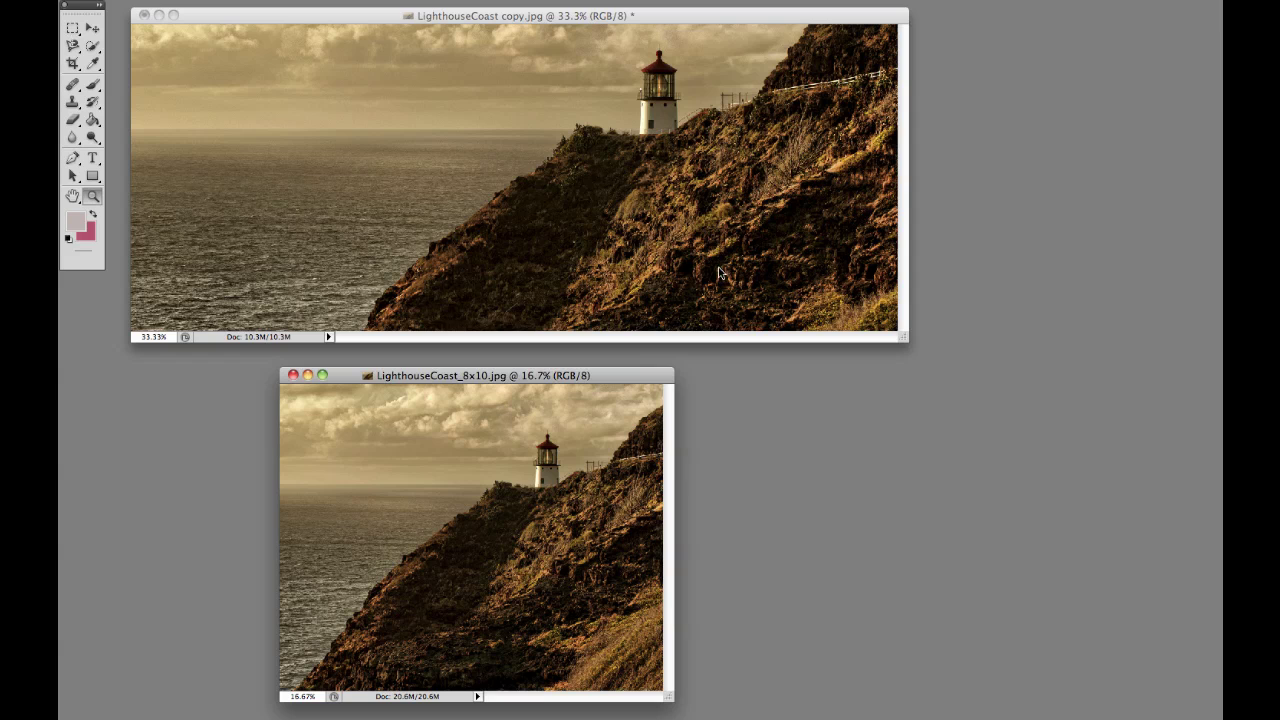
left_click_drag(613, 372, 634, 396)
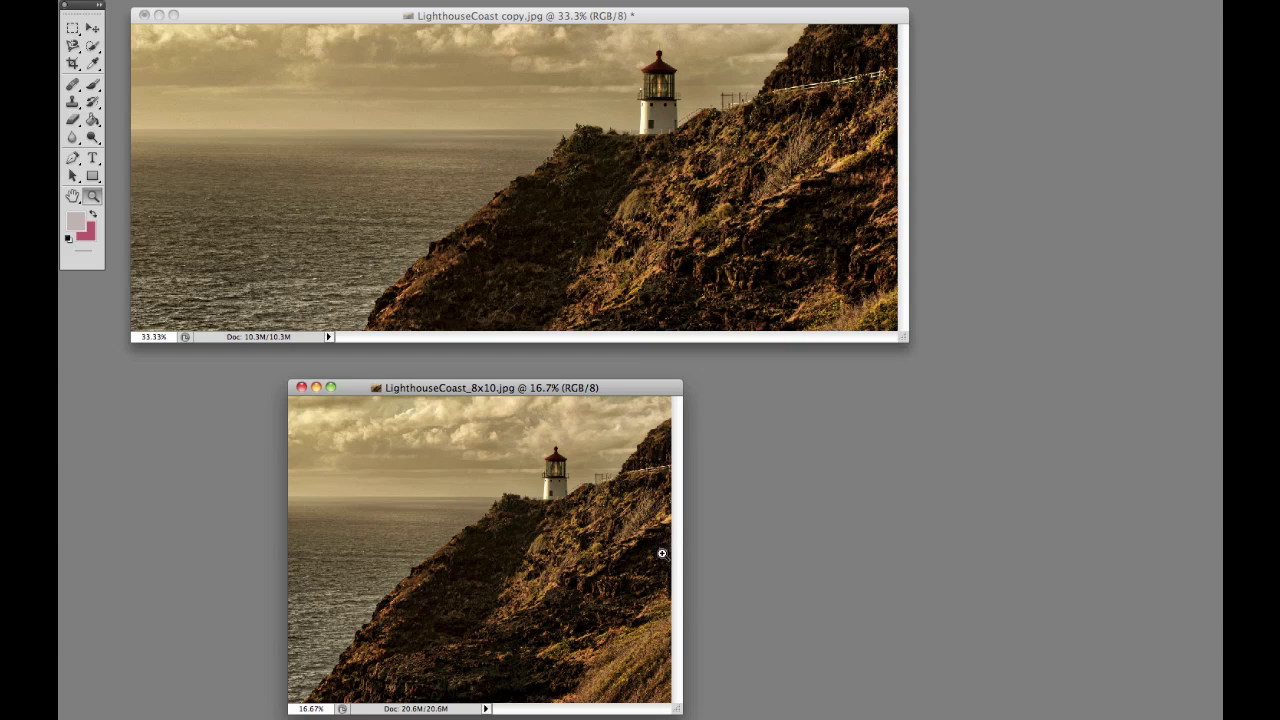
left_click_drag(608, 386, 584, 357)
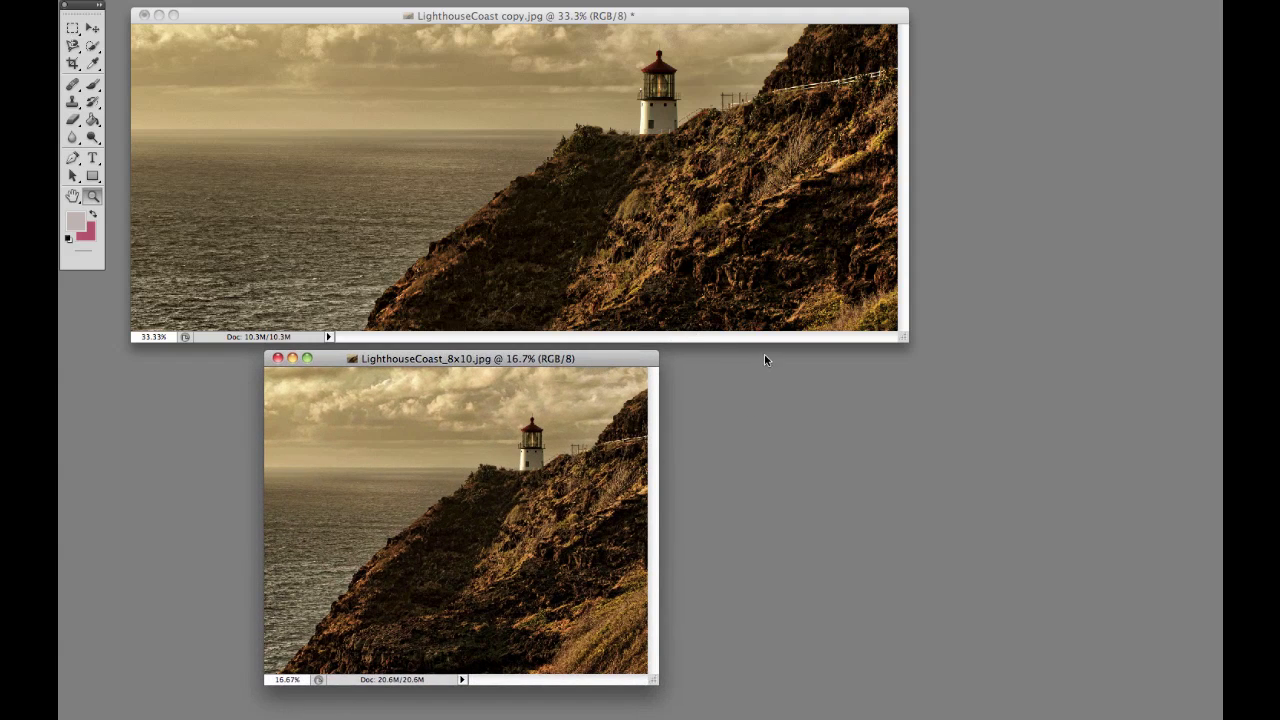